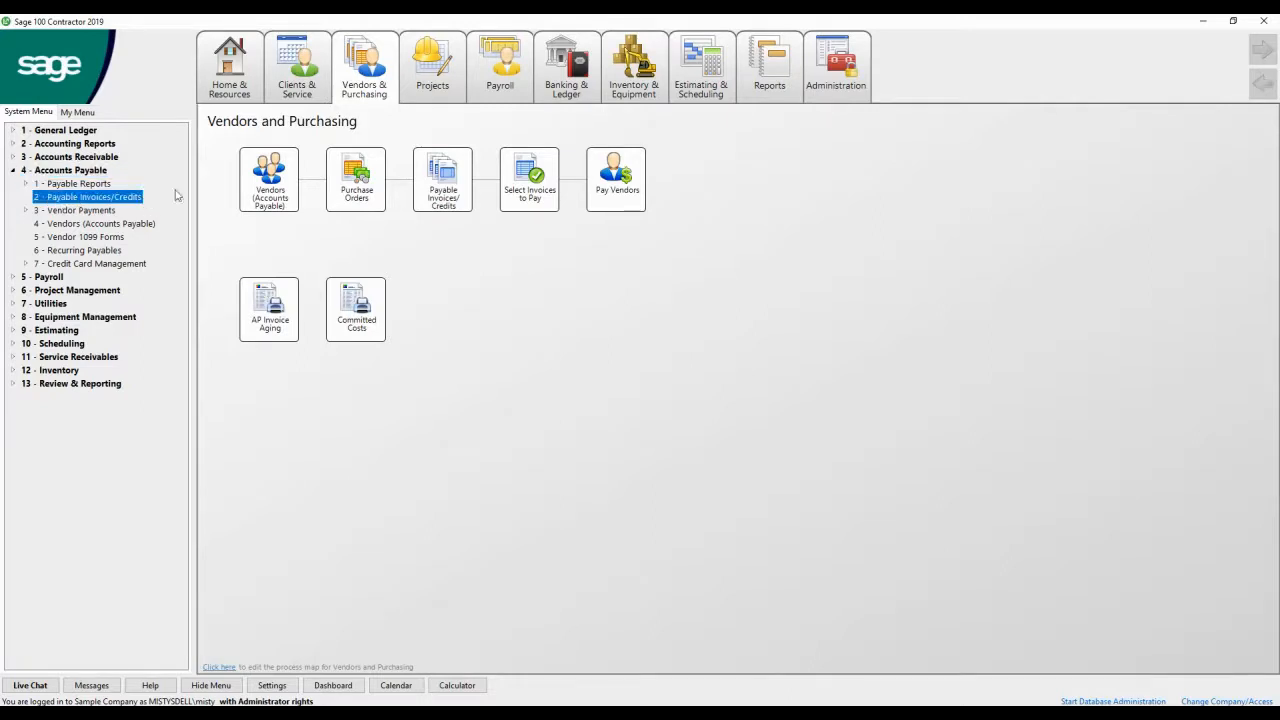
- Open the payable invoices and credits entry form and enter invoice number MID123490
left_click(372, 92)
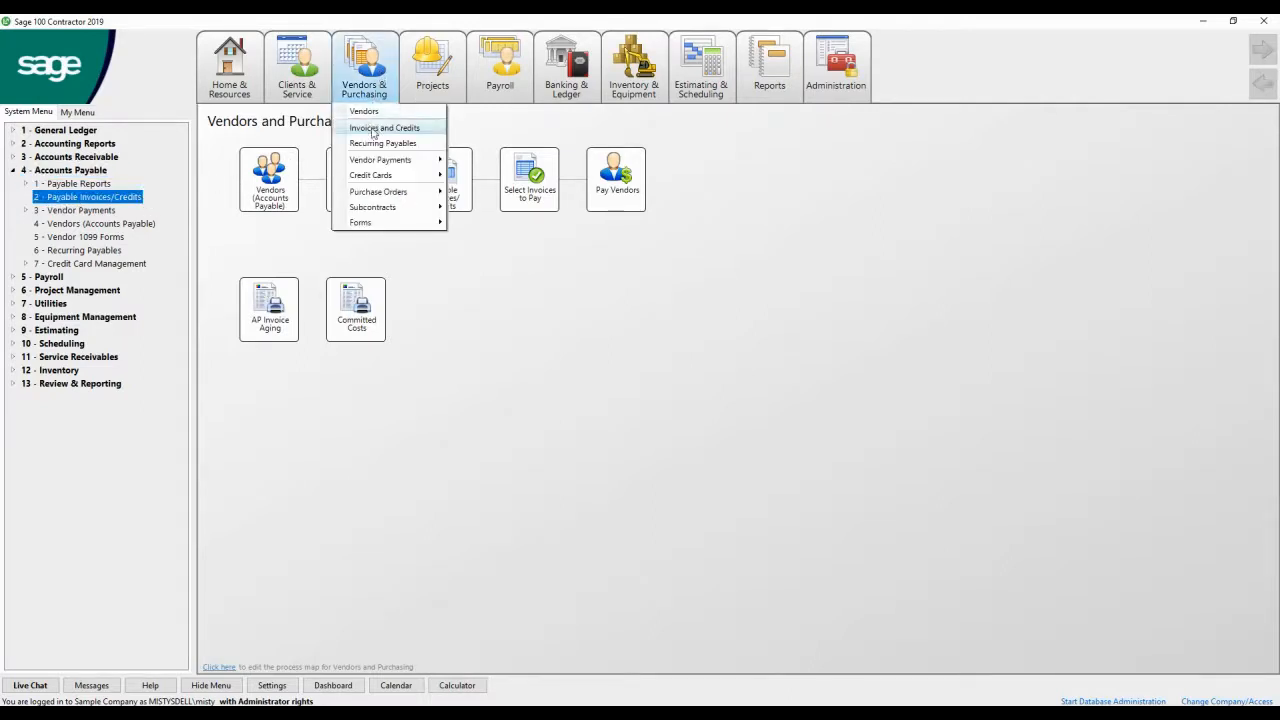
left_click(470, 314)
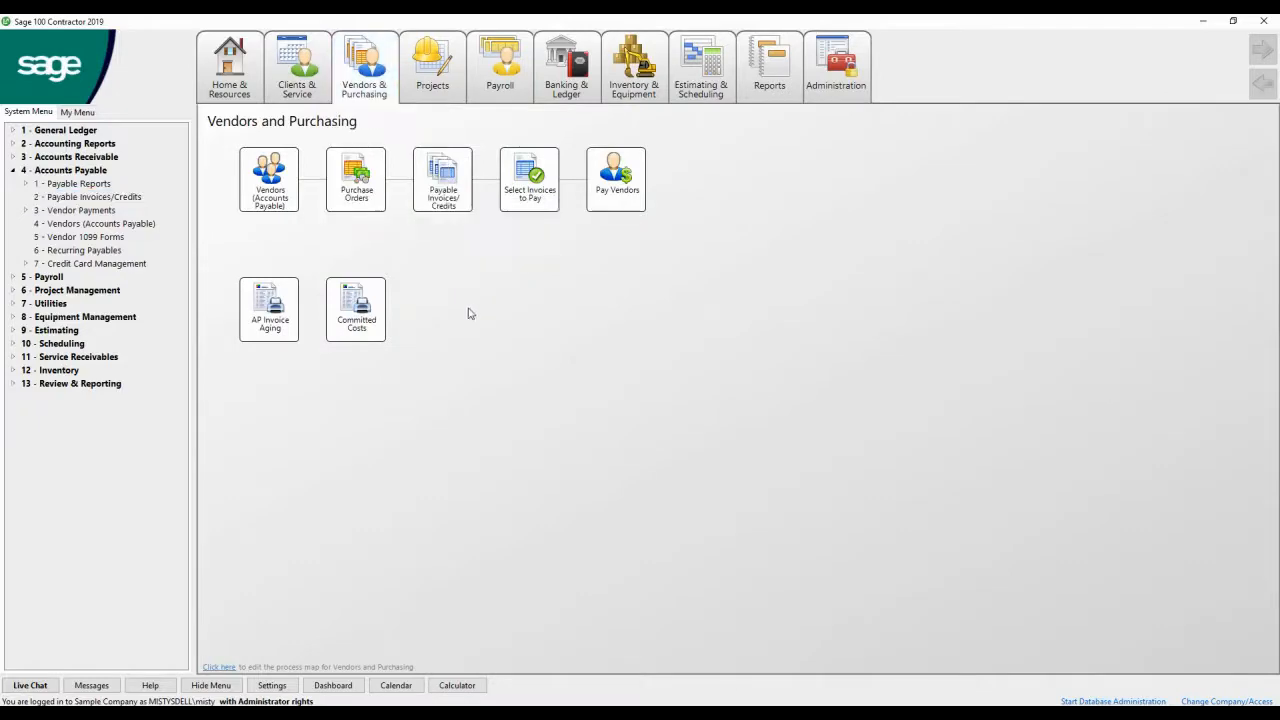
left_click(451, 187)
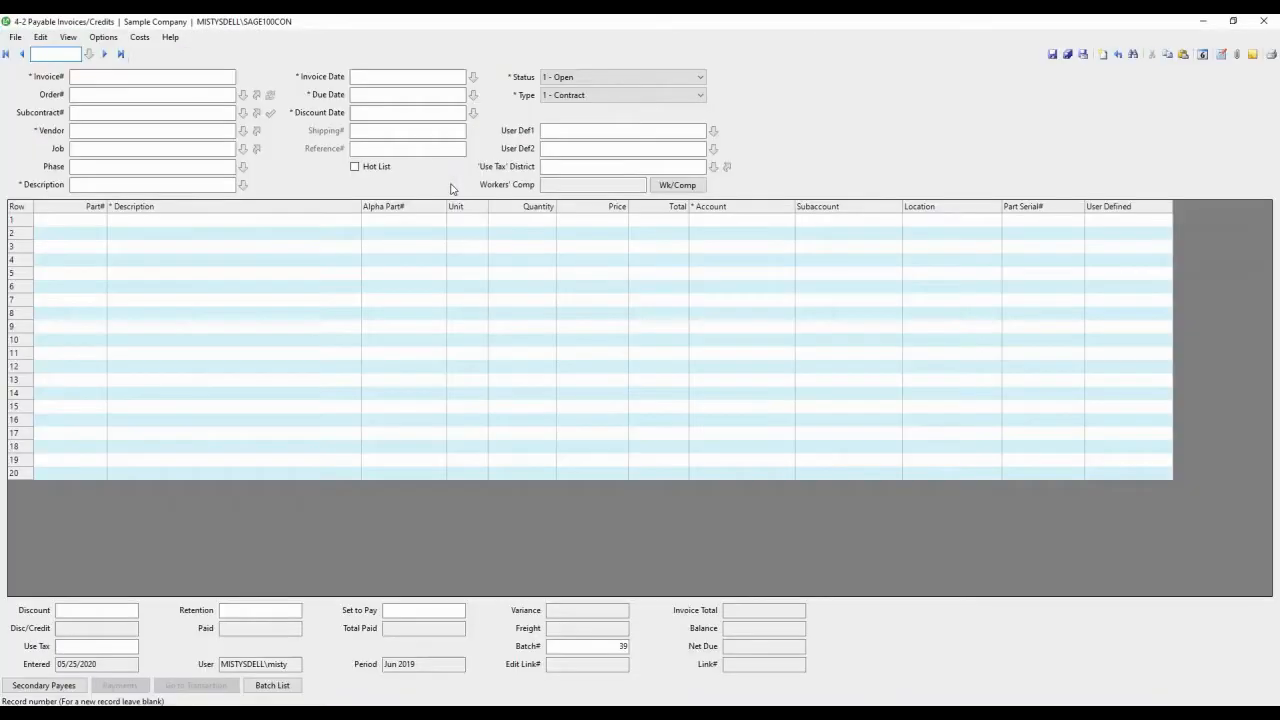
left_click(155, 78)
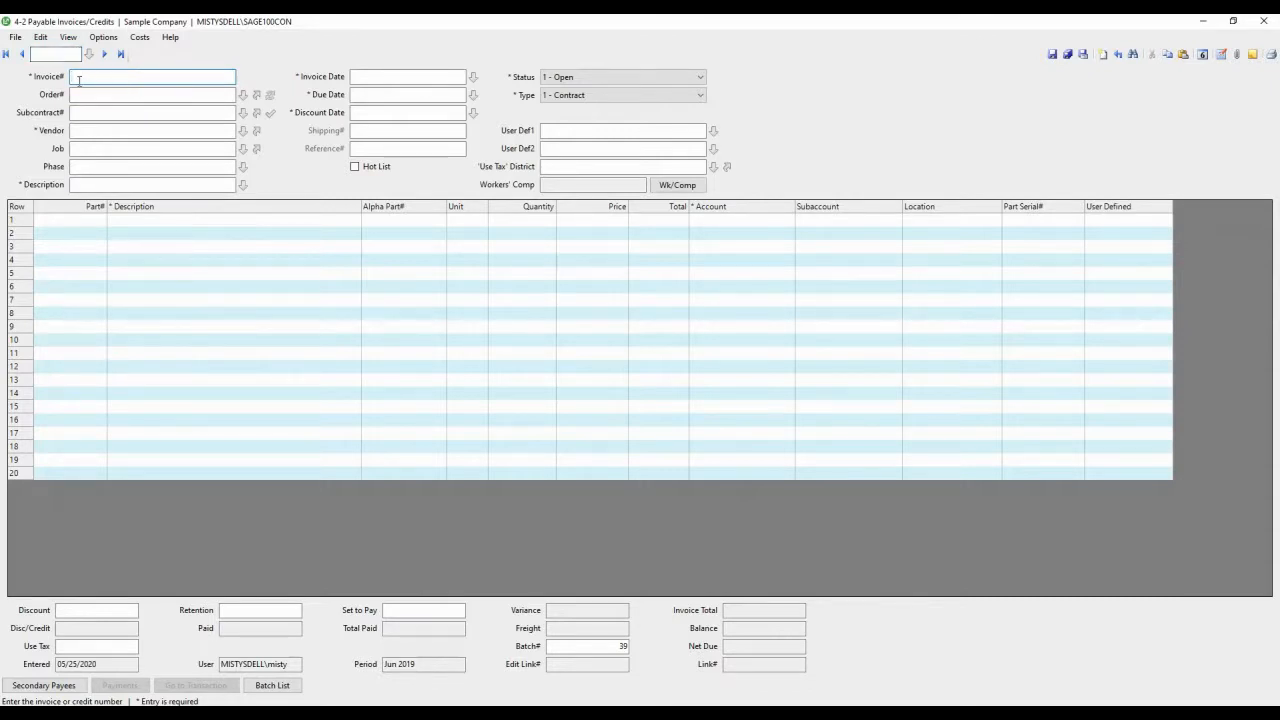
type("MID")
key("Tab")
key("Tab")
key("Tab")
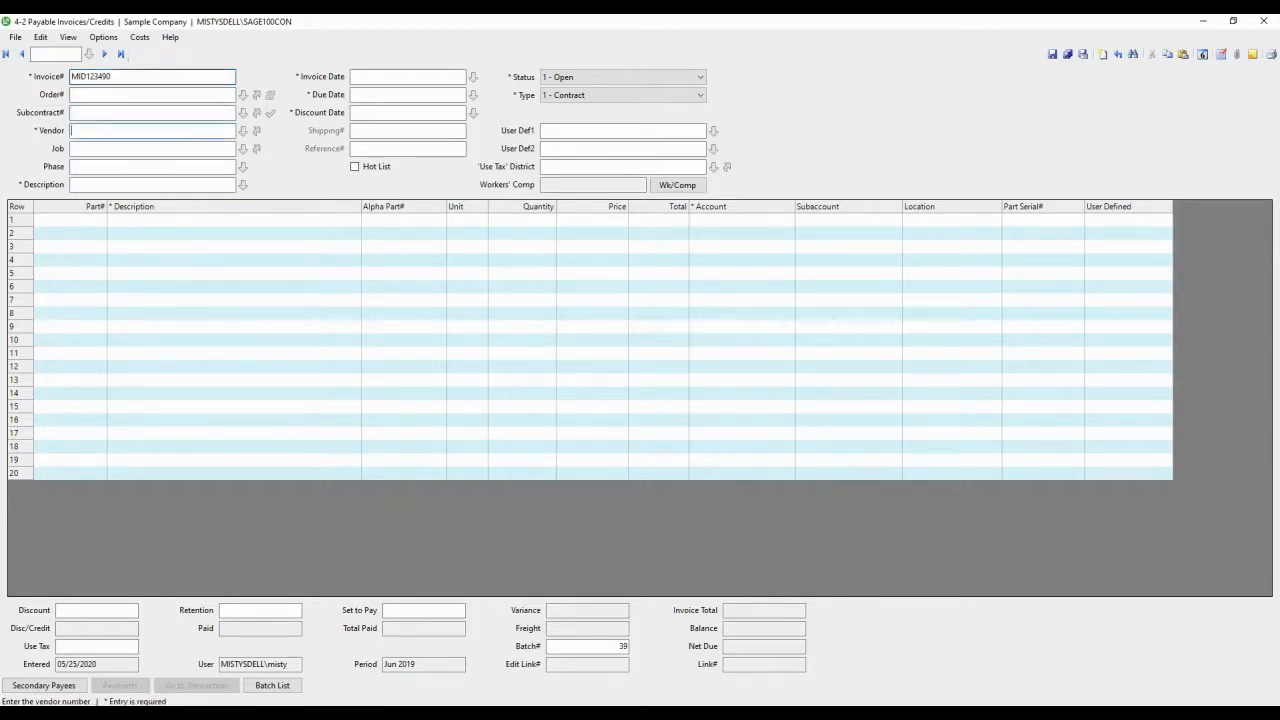
- Look up the Phone Services vendors and choose 109 - George Wireless as the invoice's vendor
left_click(247, 133)
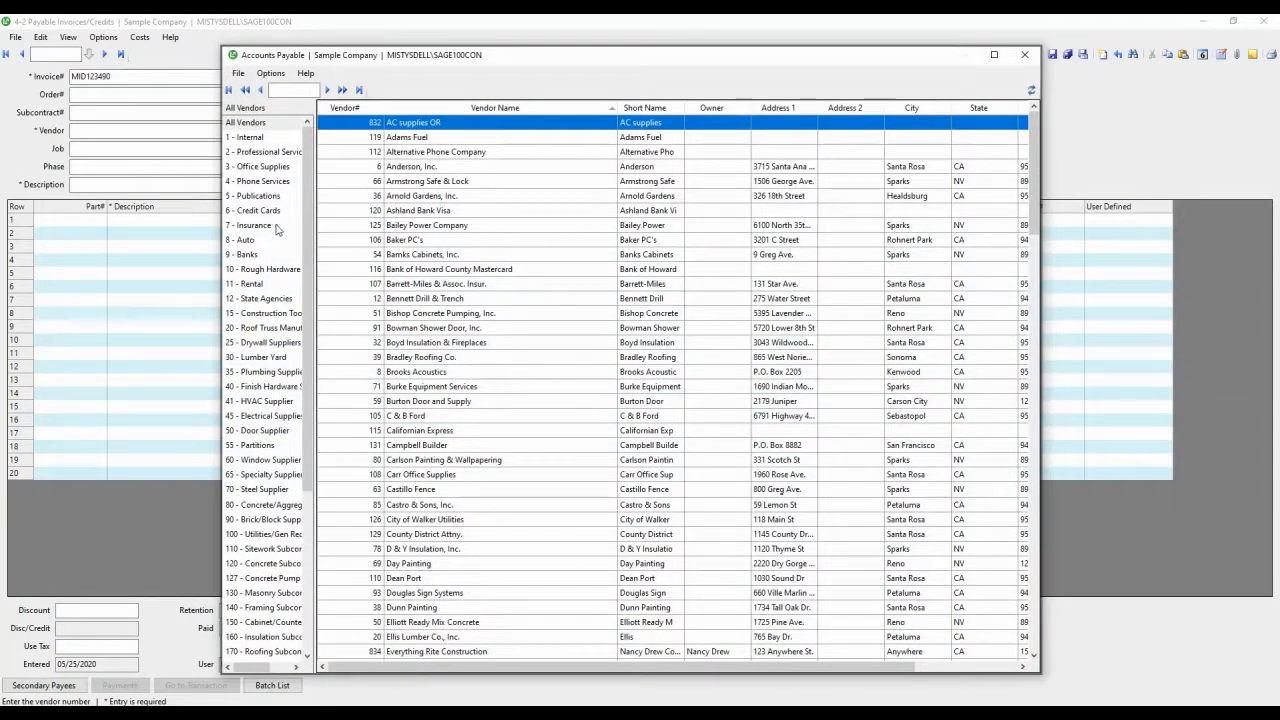
left_click(273, 184)
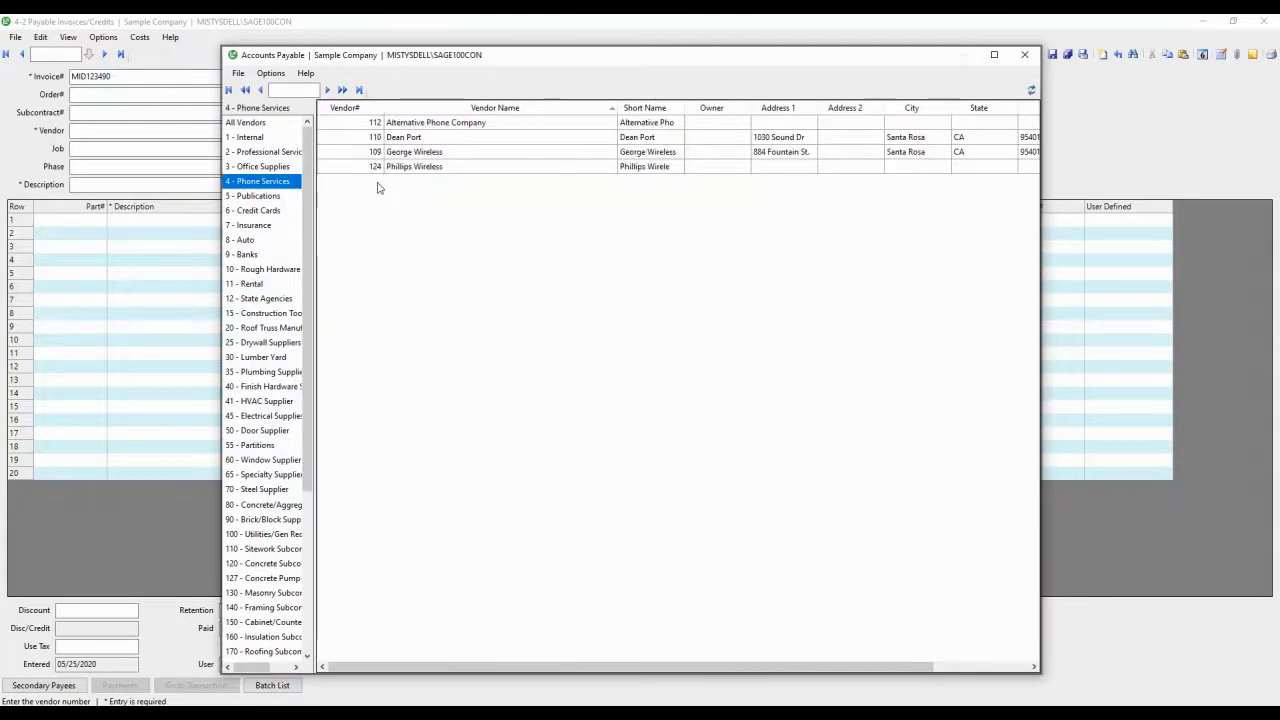
left_click(451, 155)
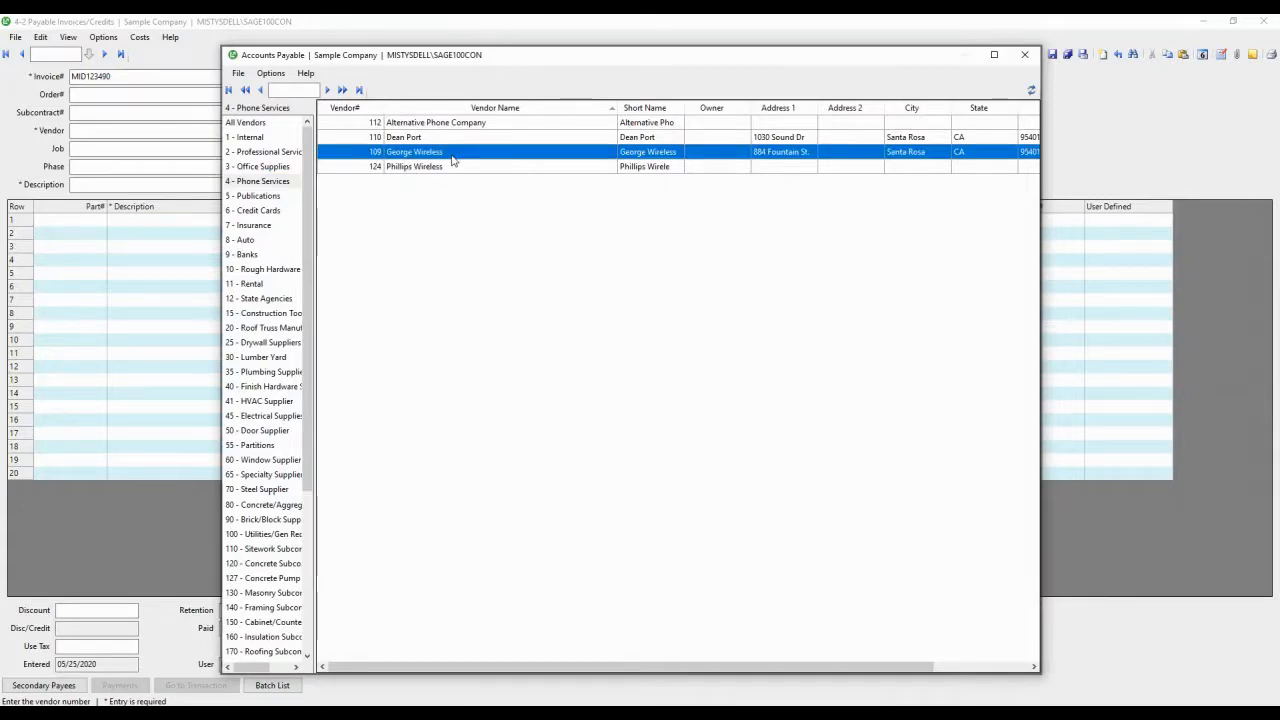
double_click(451, 155)
key("Tab")
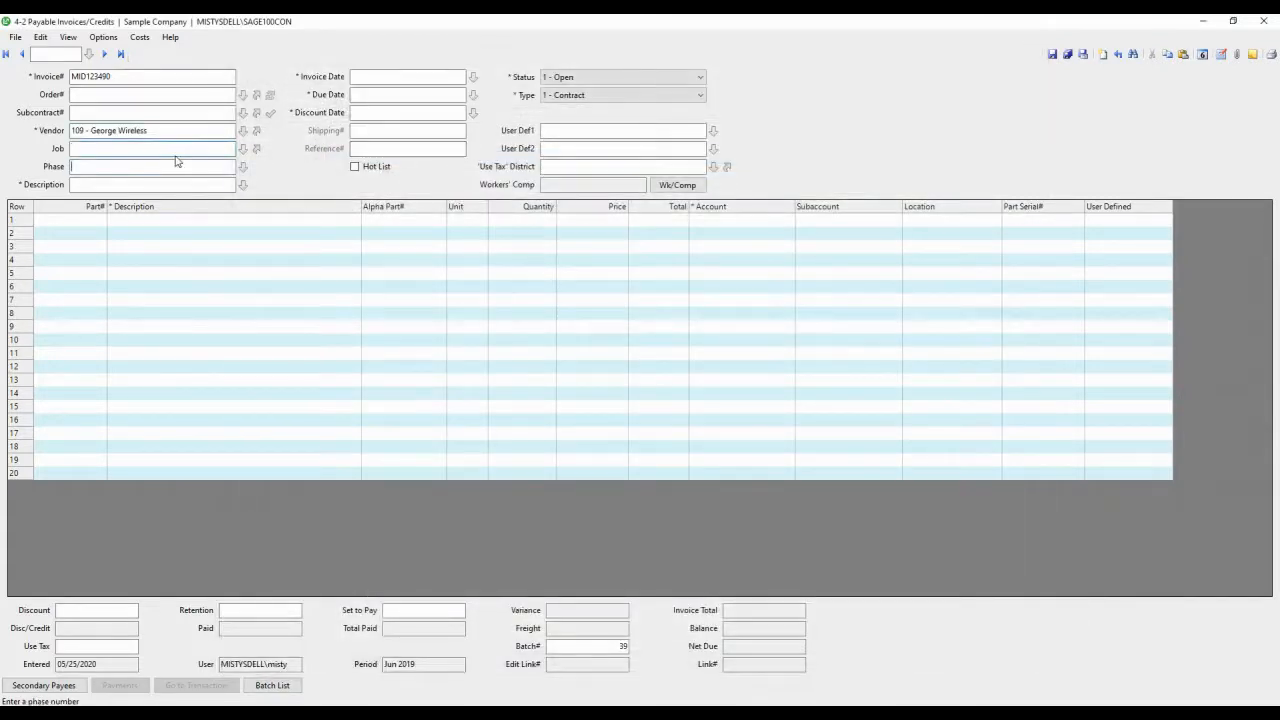
- Describe the invoice as "Wireless Phones 5/25/2020" and set the invoice date to 05/25/2020, accepting the default due and discount dates
key("Tab")
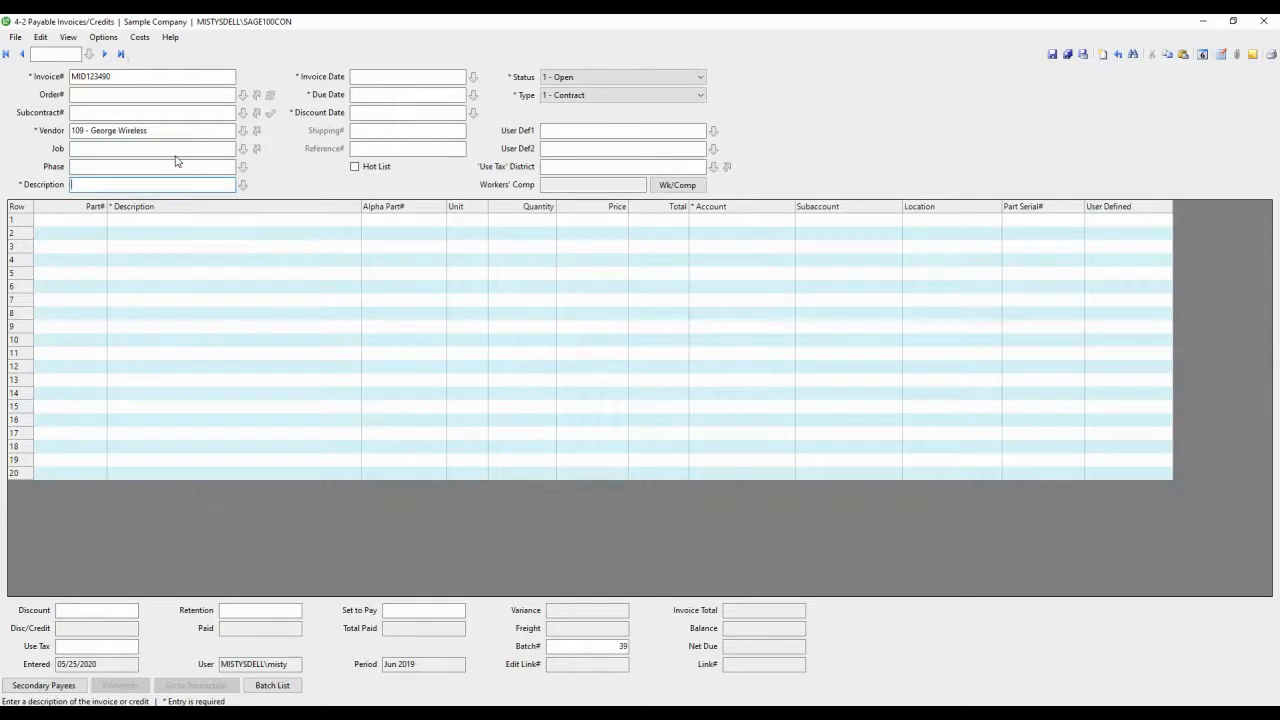
type("Wireless Phones 5/25/2020")
key("Tab")
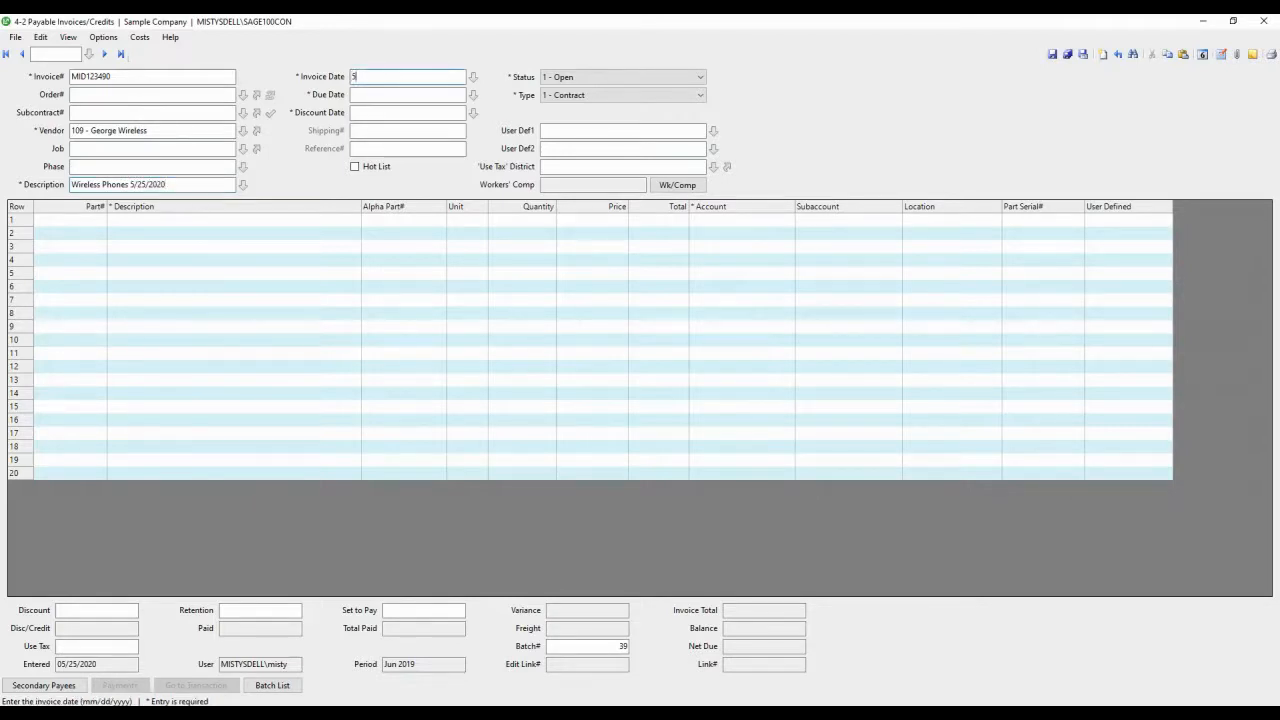
type("5/25")
key("Tab")
key("Tab")
key("Tab")
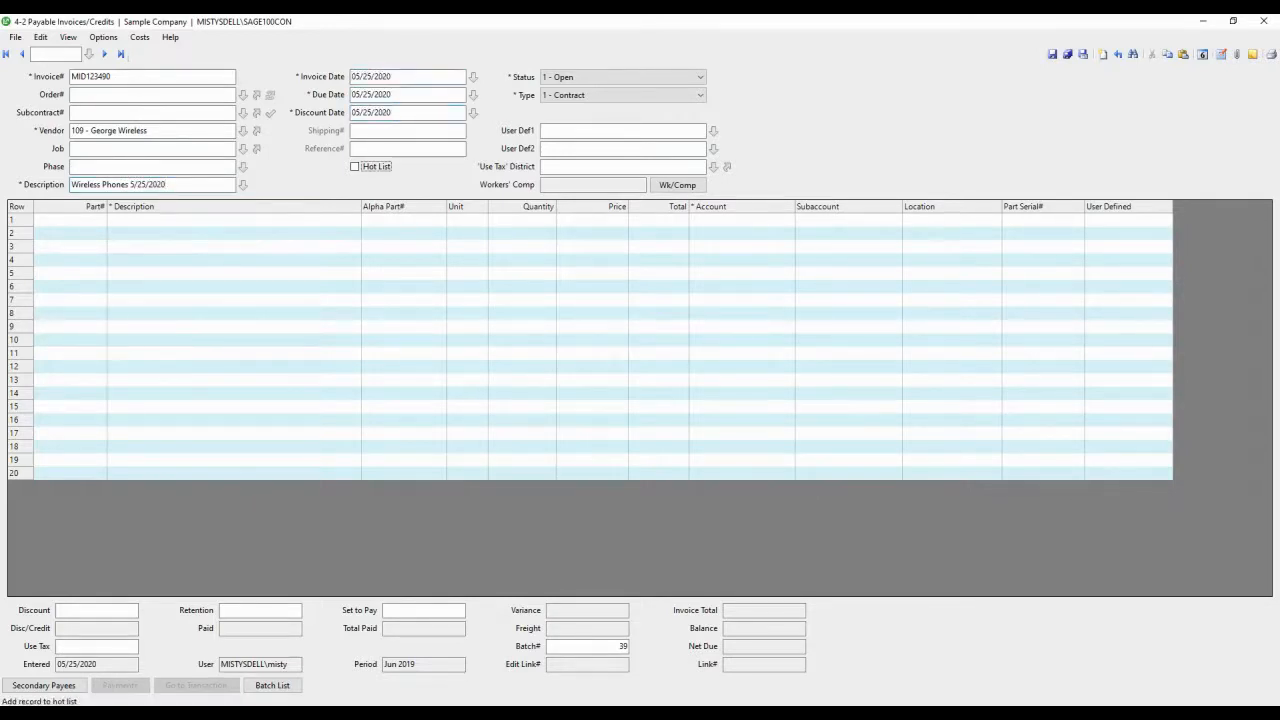
key("Tab")
key("Tab")
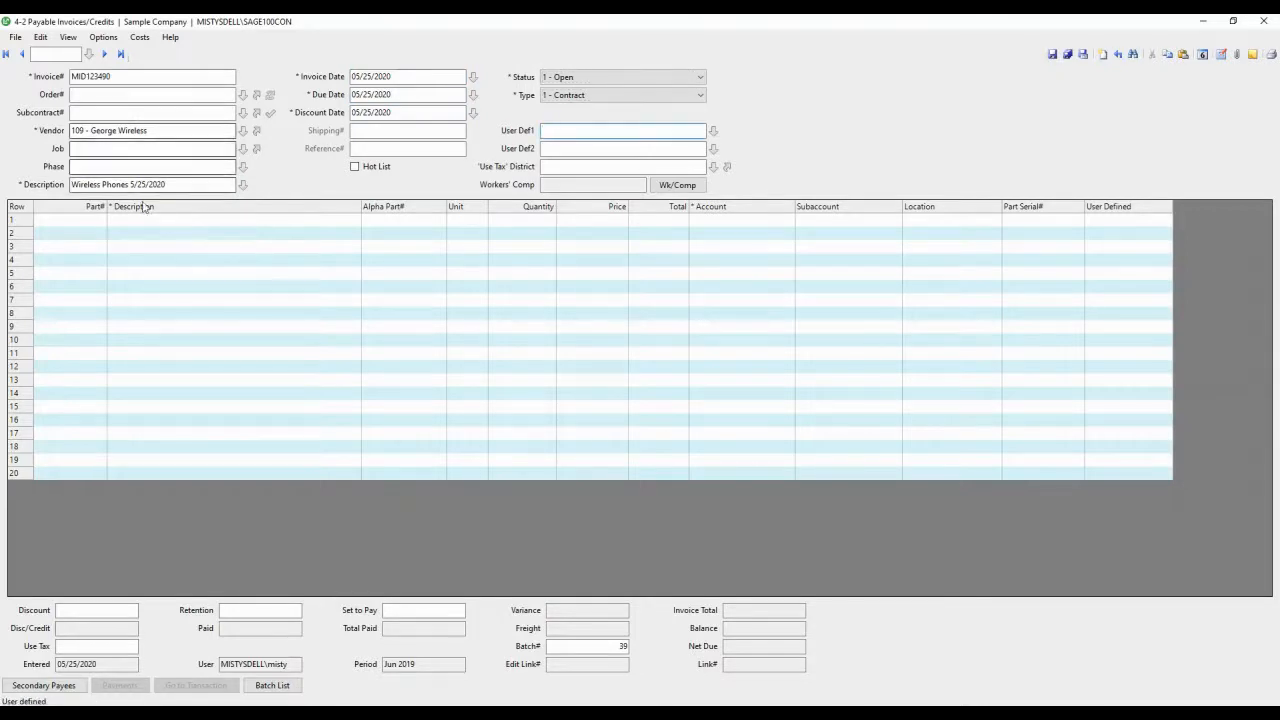
- Fill in the first line item with the invoice description, a quantity of 1 and a price of 50, keeping account 6004 - Cell Phone / Paging
left_click(143, 223)
key("Tab")
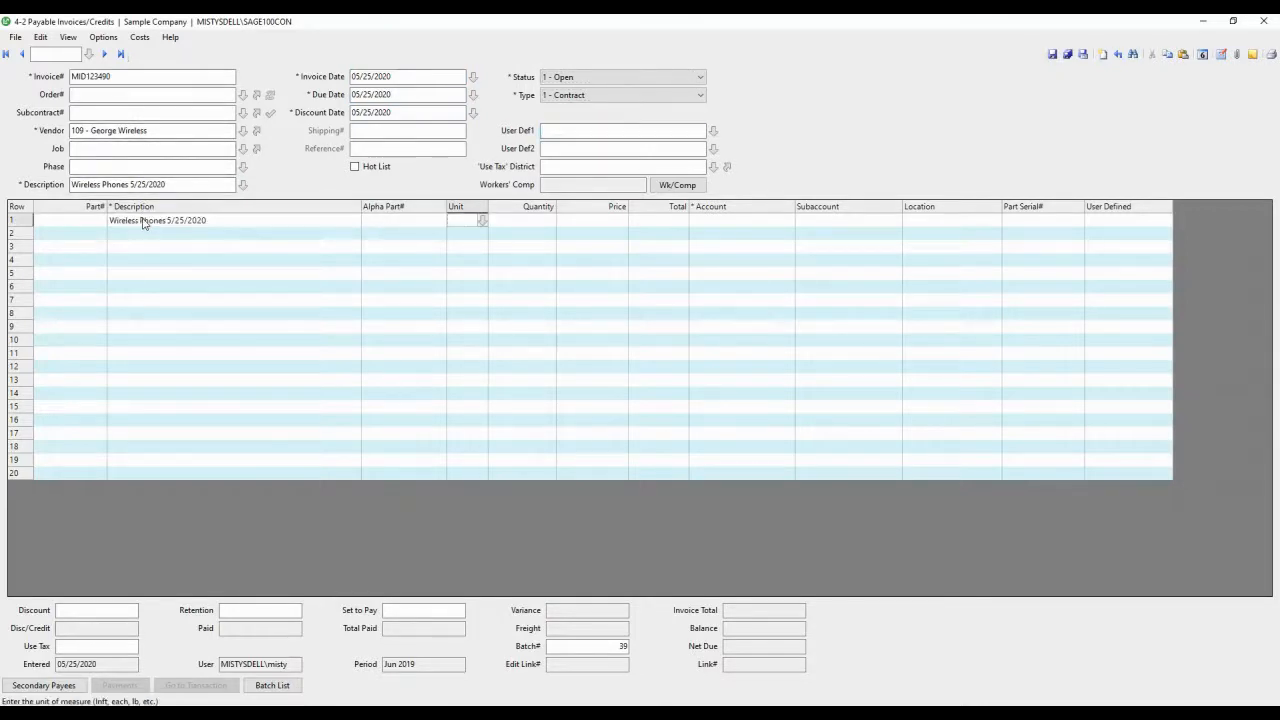
key("Tab")
key("Tab")
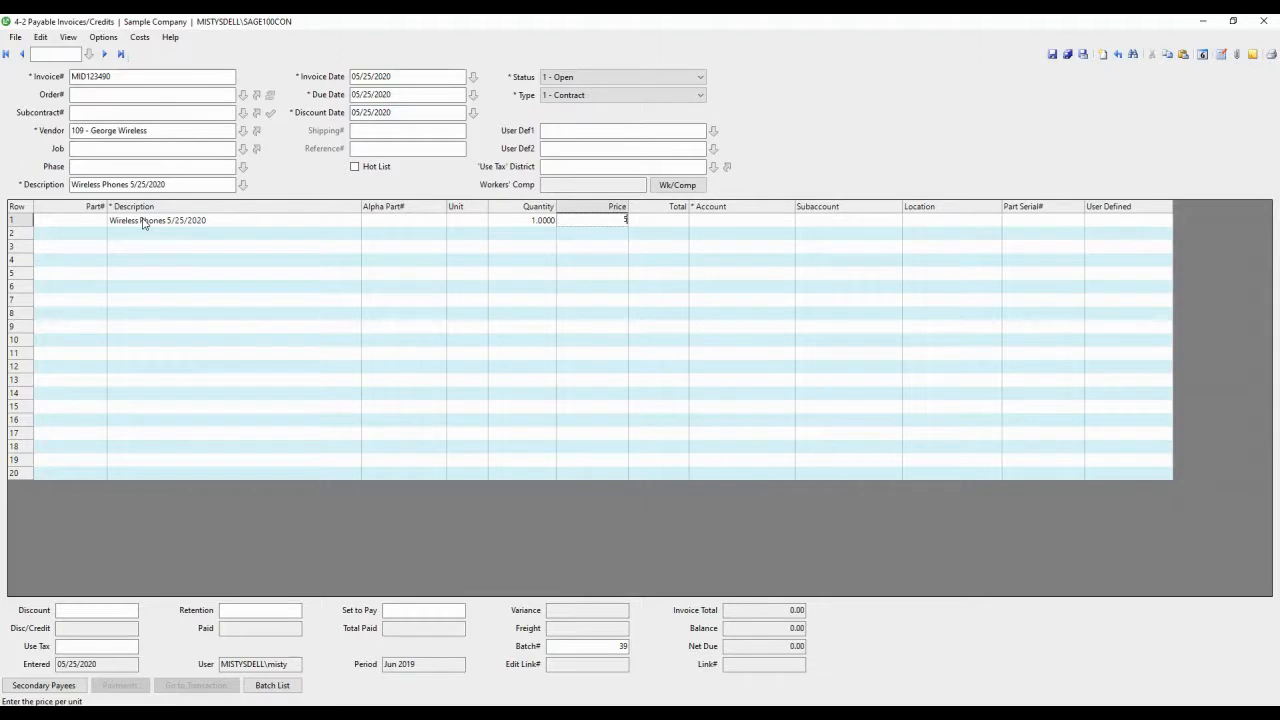
key("Tab")
key("Tab")
key("Tab")
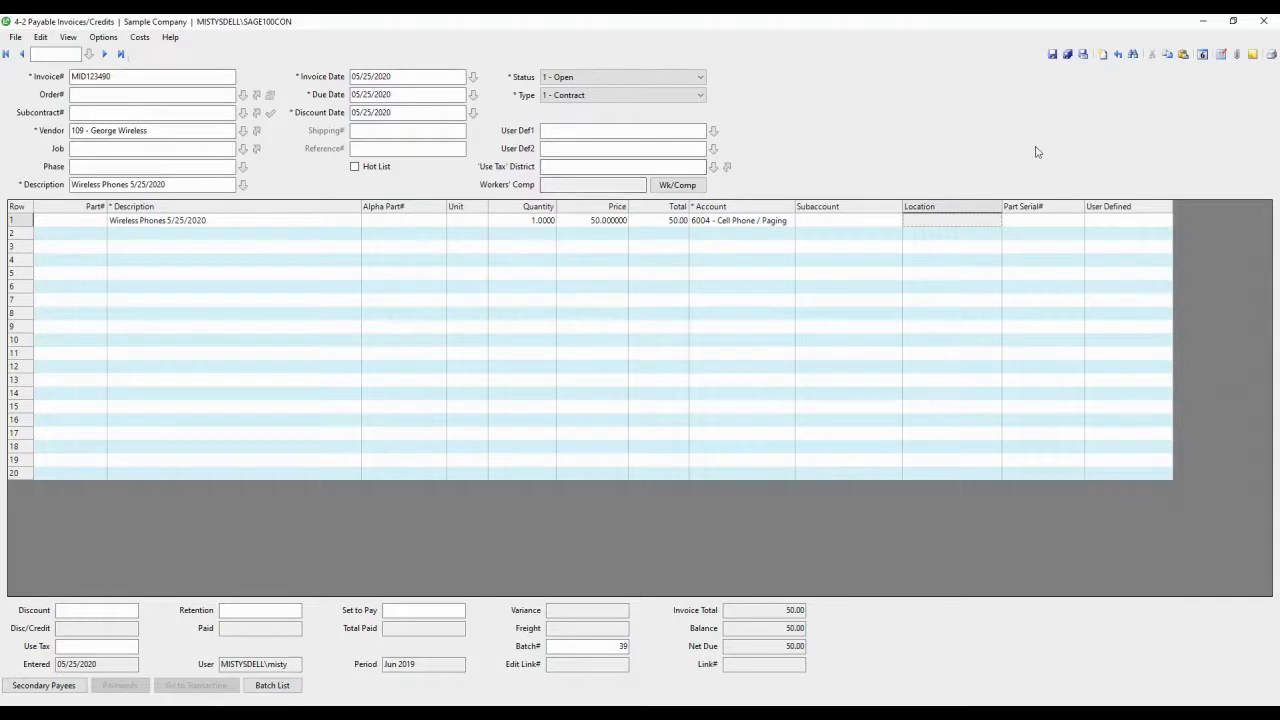
left_click(1237, 58)
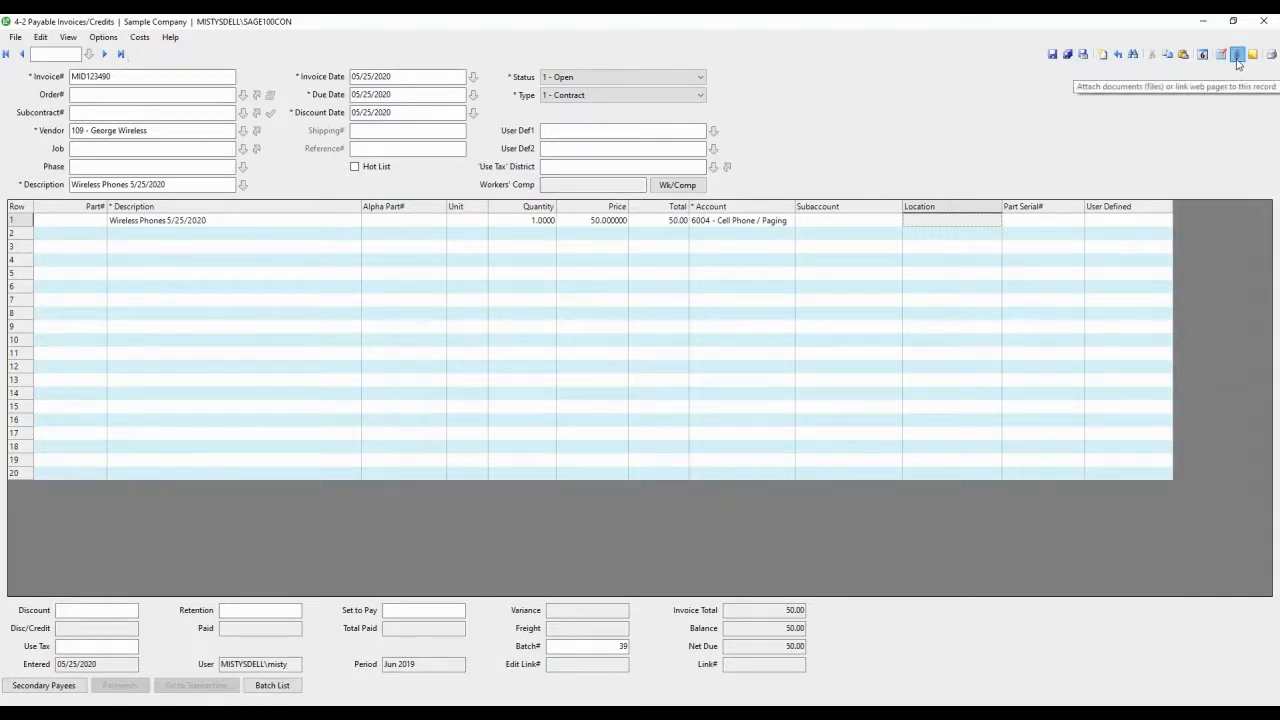
left_click(258, 466)
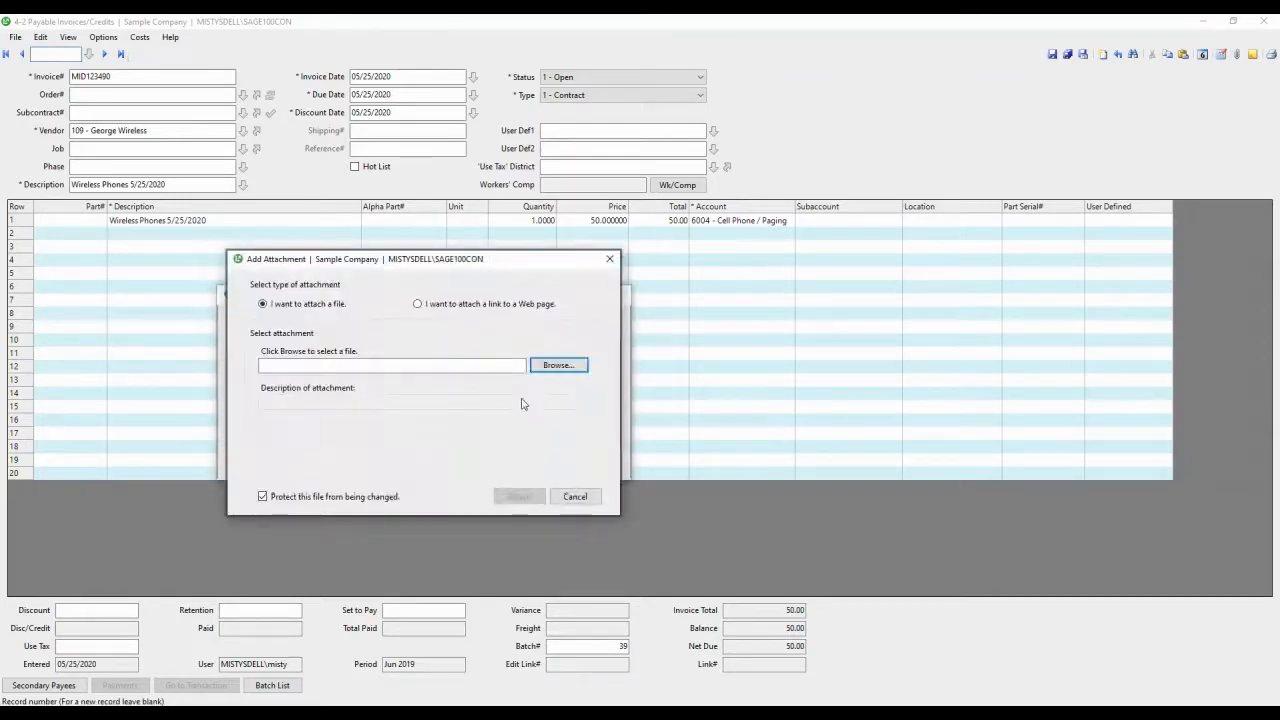
left_click(568, 368)
double_click(565, 380)
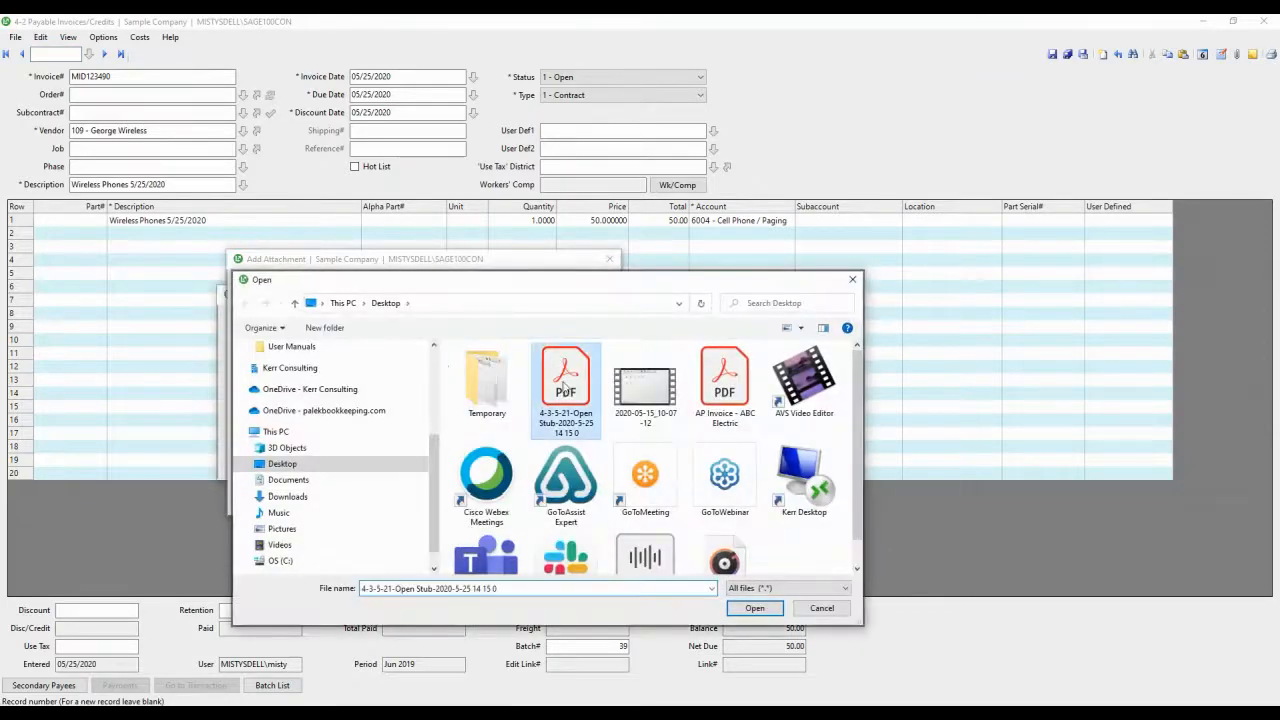
left_click(510, 493)
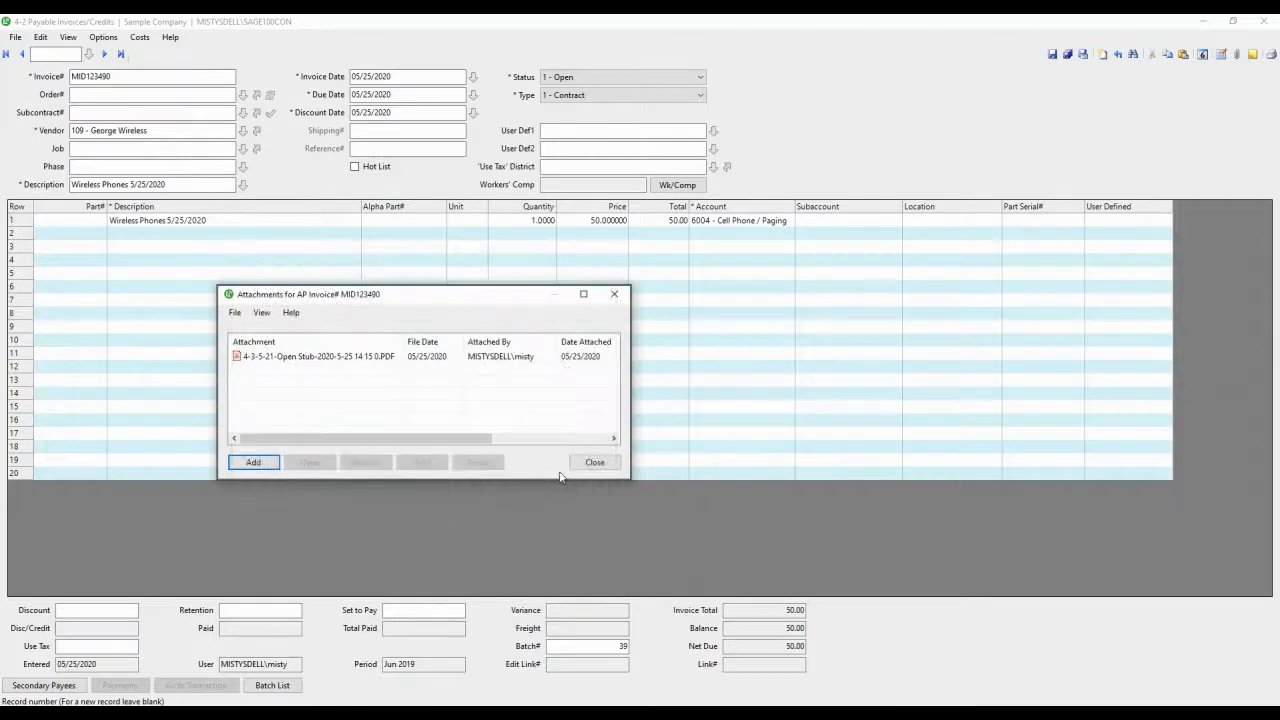
left_click(595, 462)
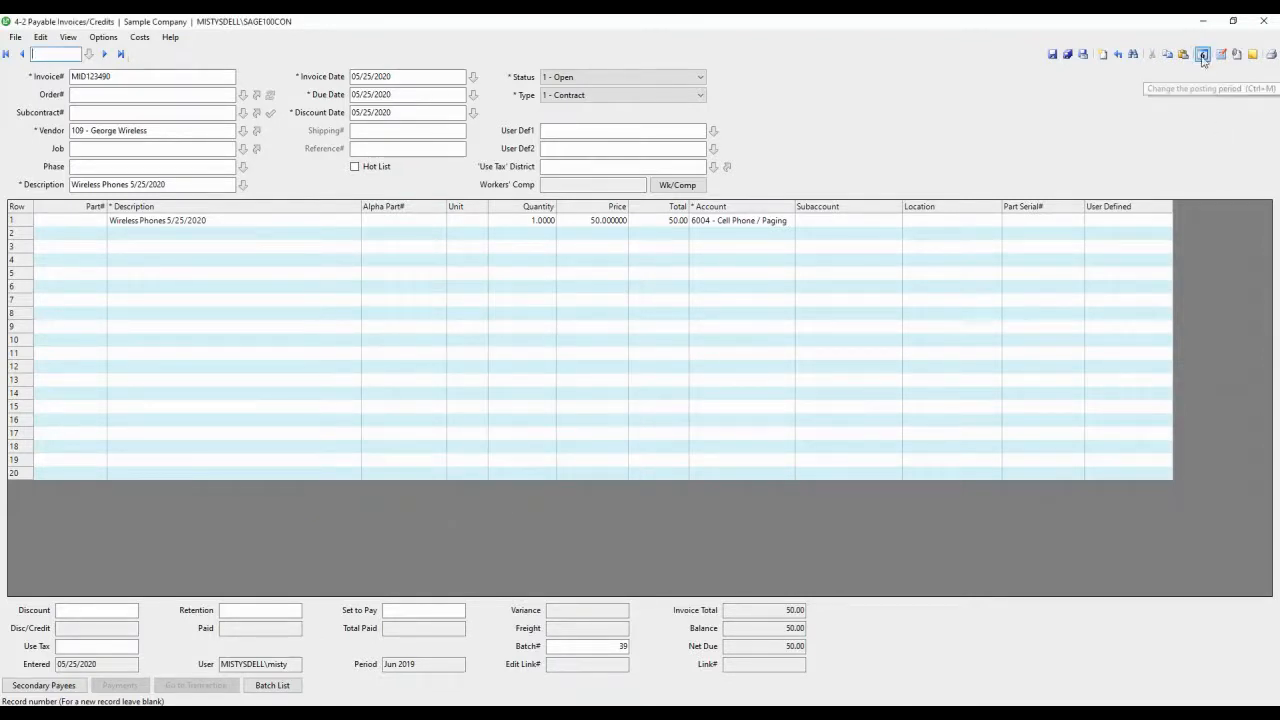
left_click(1053, 58)
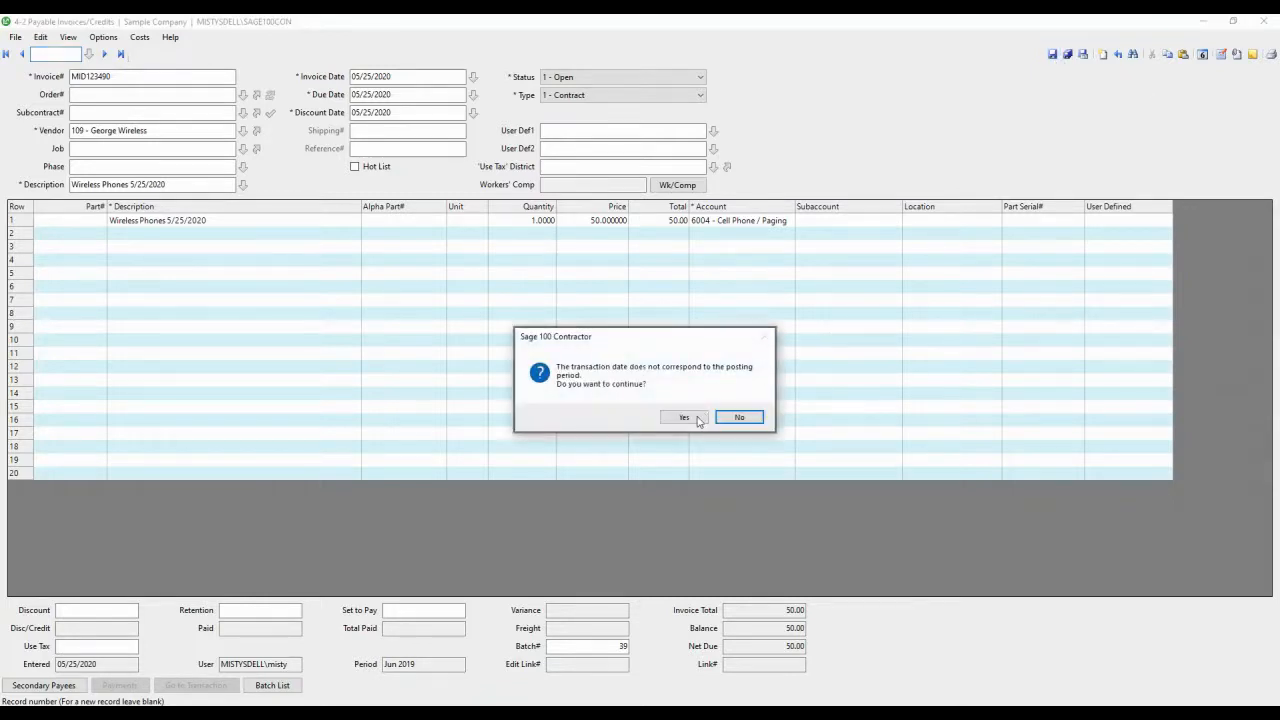
left_click(696, 419)
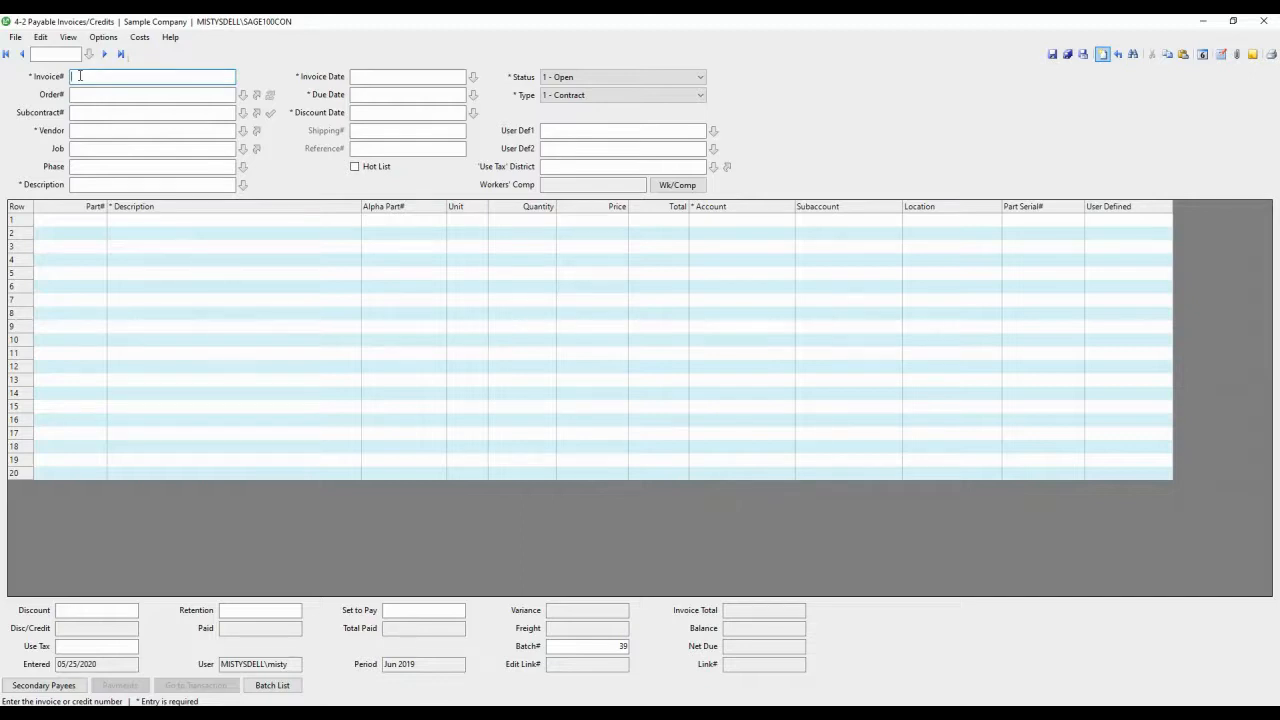
- Number a new invoice "Credit Card 2020" and choose 115 - Californian Express from the Credit Cards vendors
type("Credit Card 2020")
key("Tab")
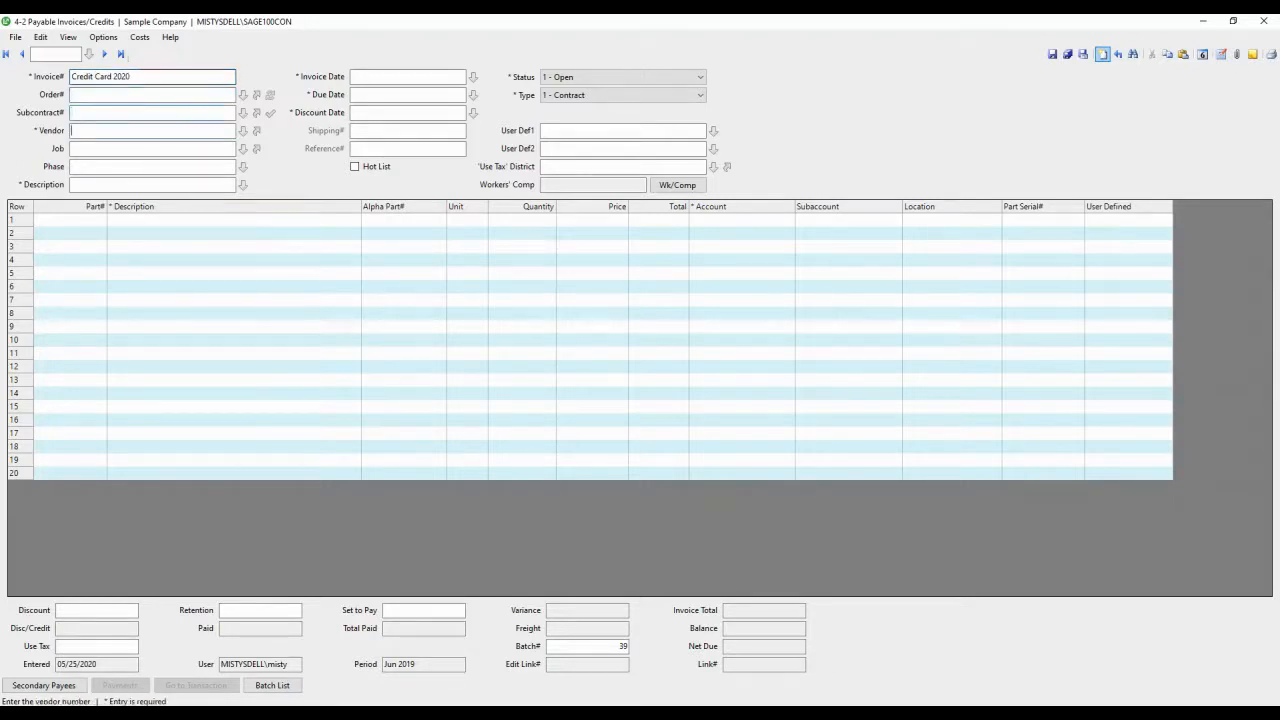
left_click(242, 130)
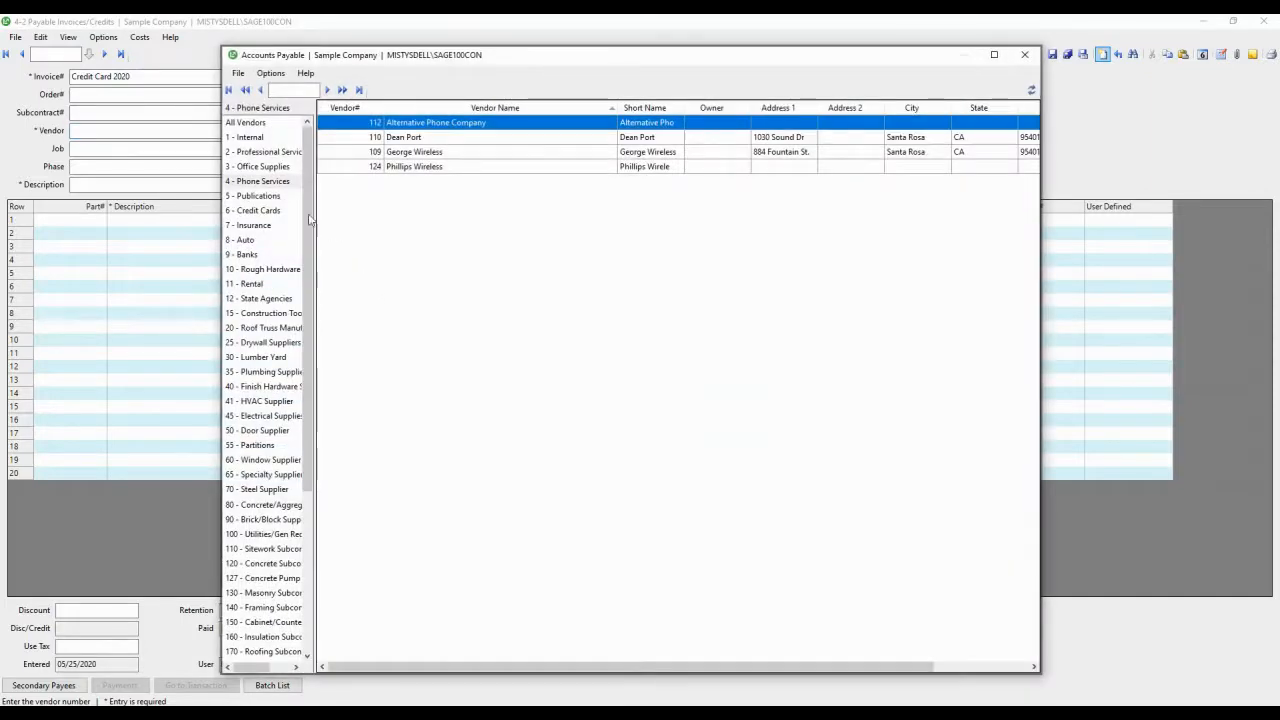
left_click(276, 211)
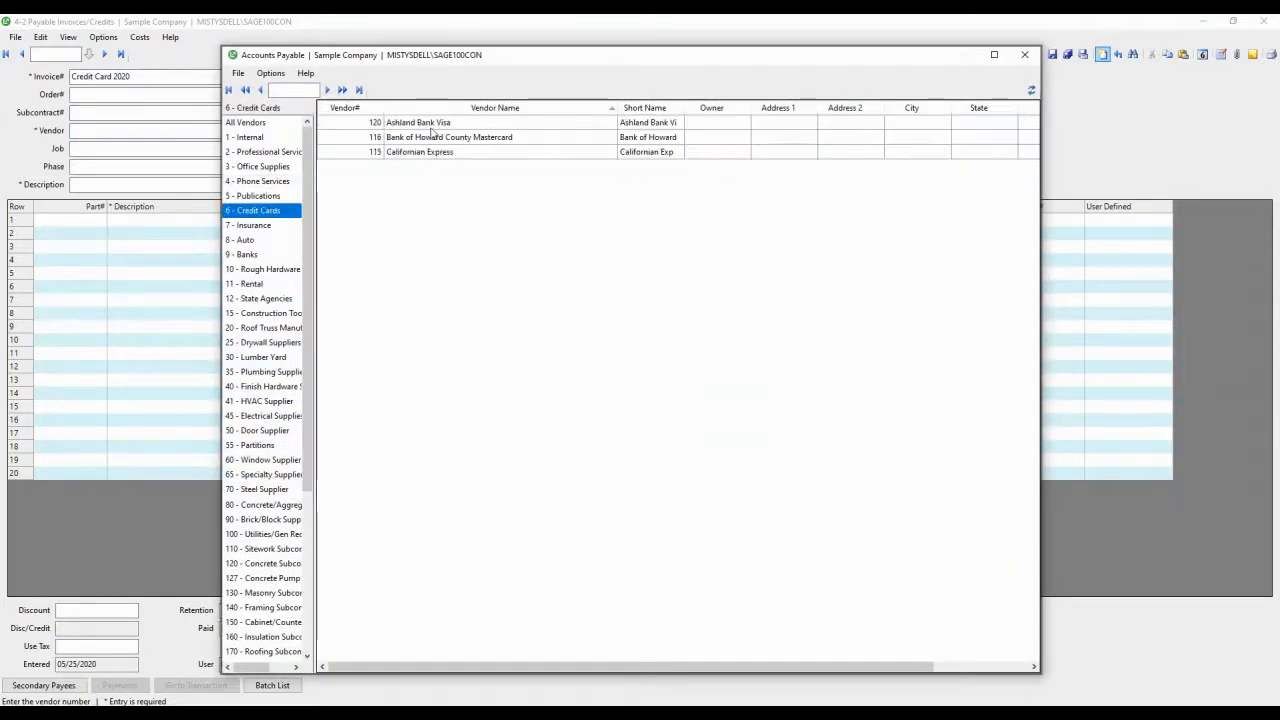
double_click(430, 152)
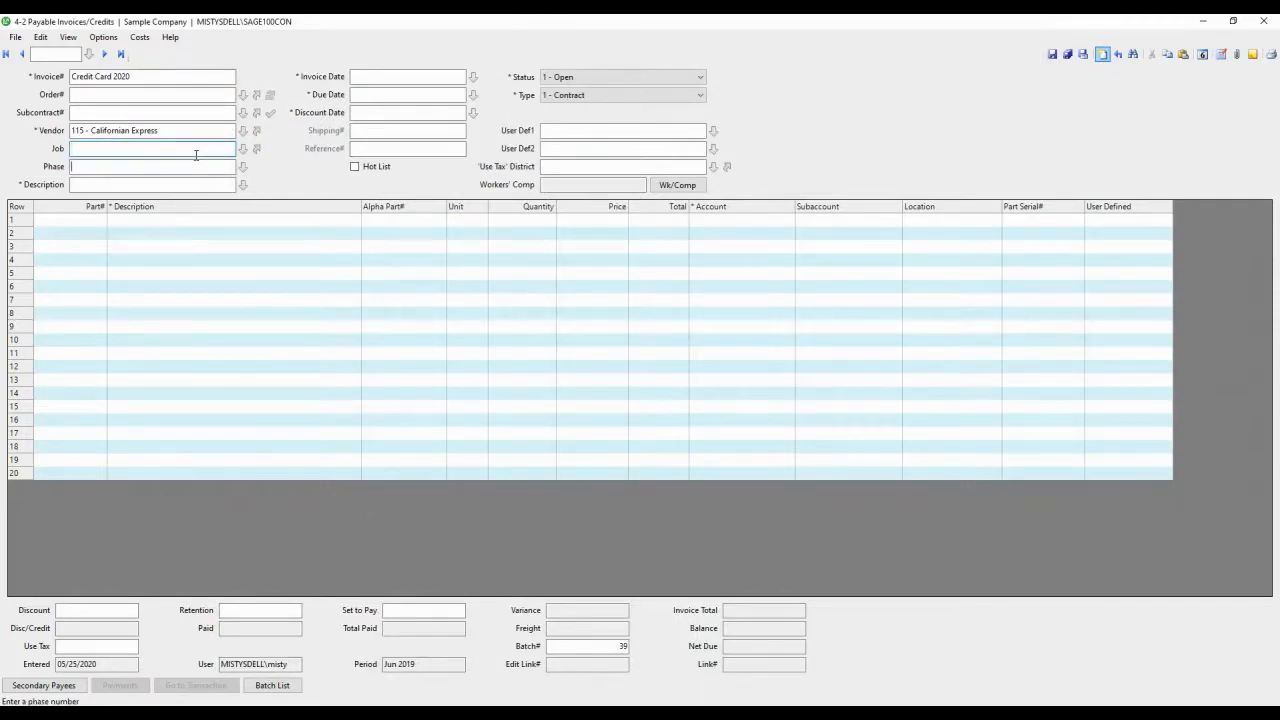
- Enter "Credit Card Statement 5/30/2020" as the new invoice's description, leaving the job and phase blank
key("Tab")
type("Cred")
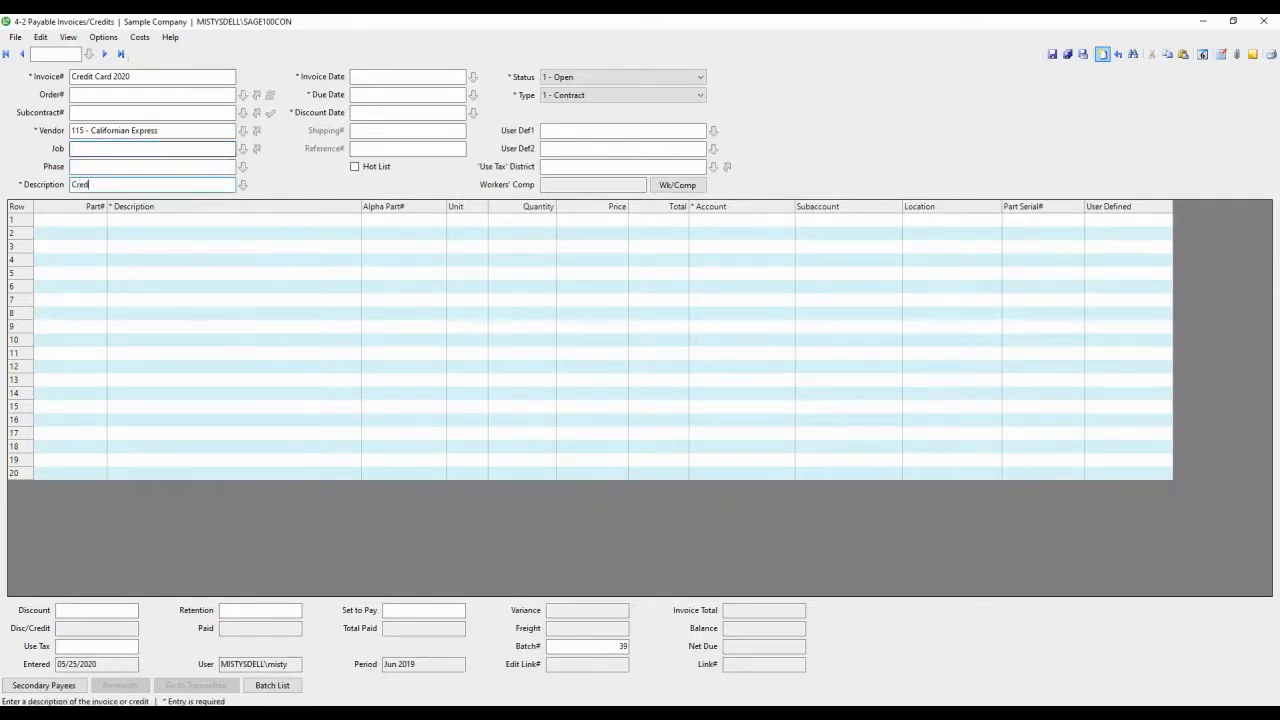
type("it Card Statement 5/30/2020")
key("Tab")
- Set the invoice date to 05/01/2020 and the due date to 06/01/2020, keeping the default discount date
type("5/0")
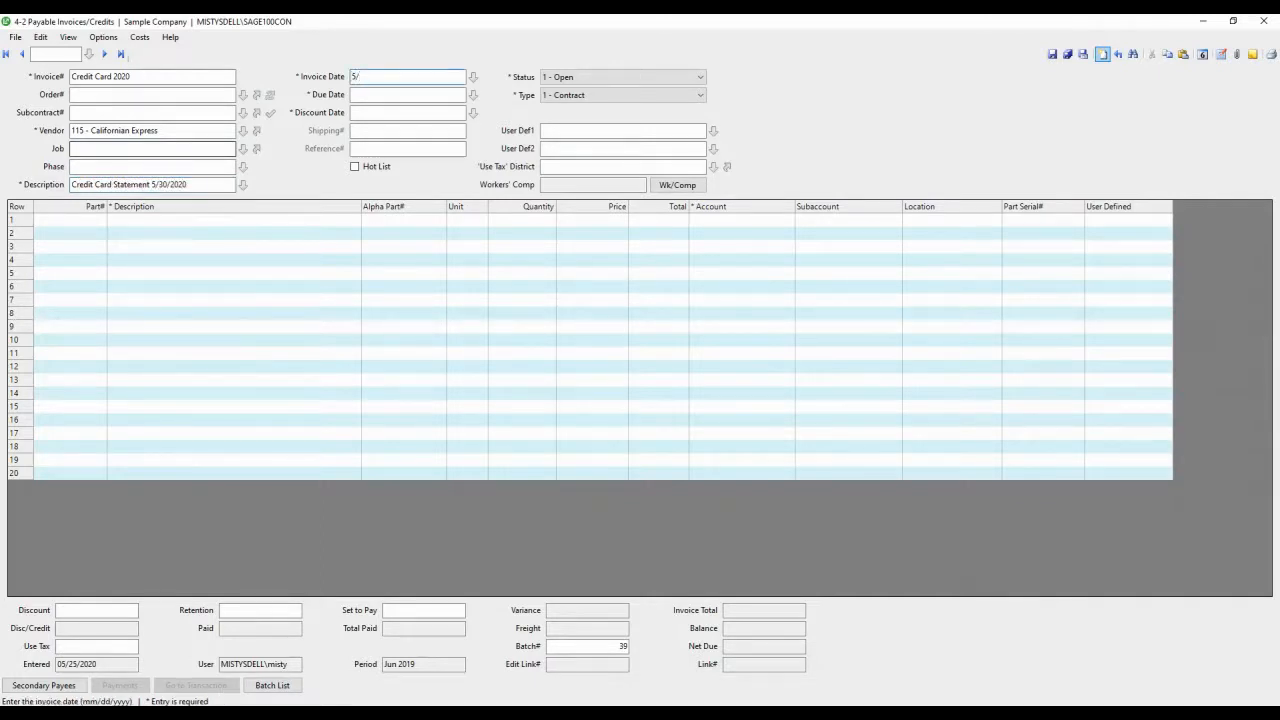
type("1")
key("Tab")
key("Tab")
key("shift+Tab")
type("6/")
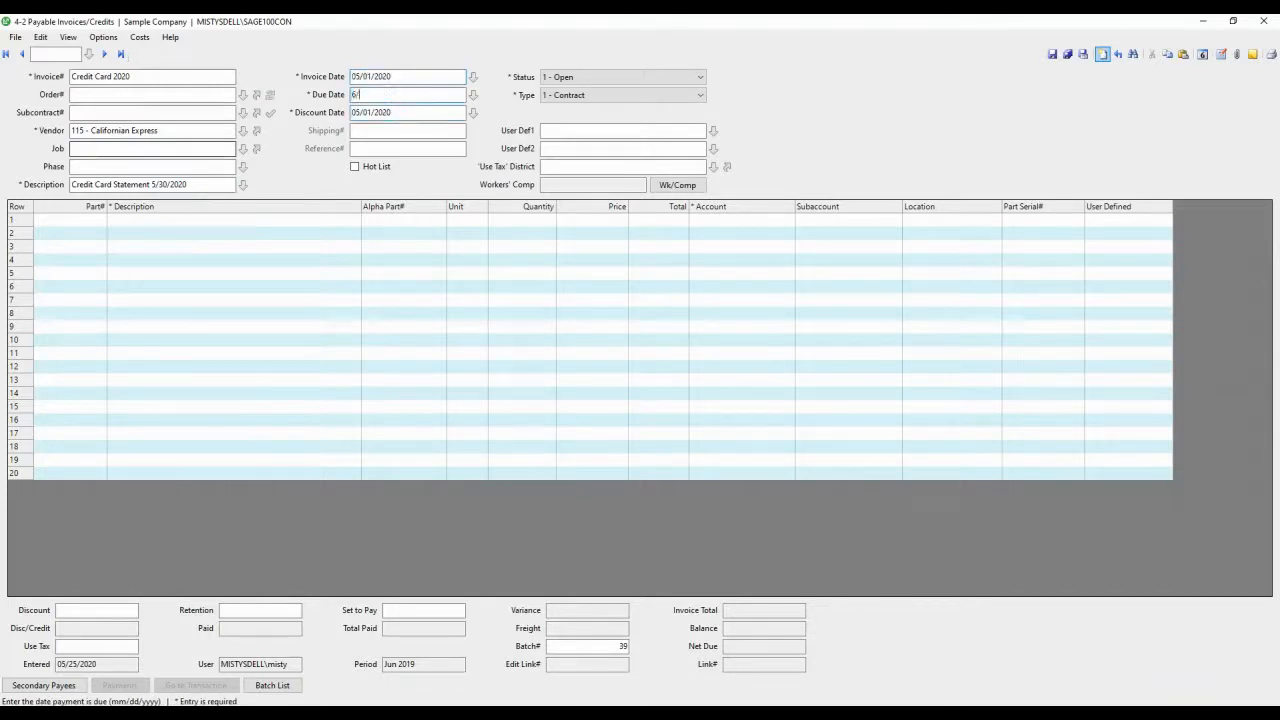
type("01")
key("Tab")
key("Tab")
key("Tab")
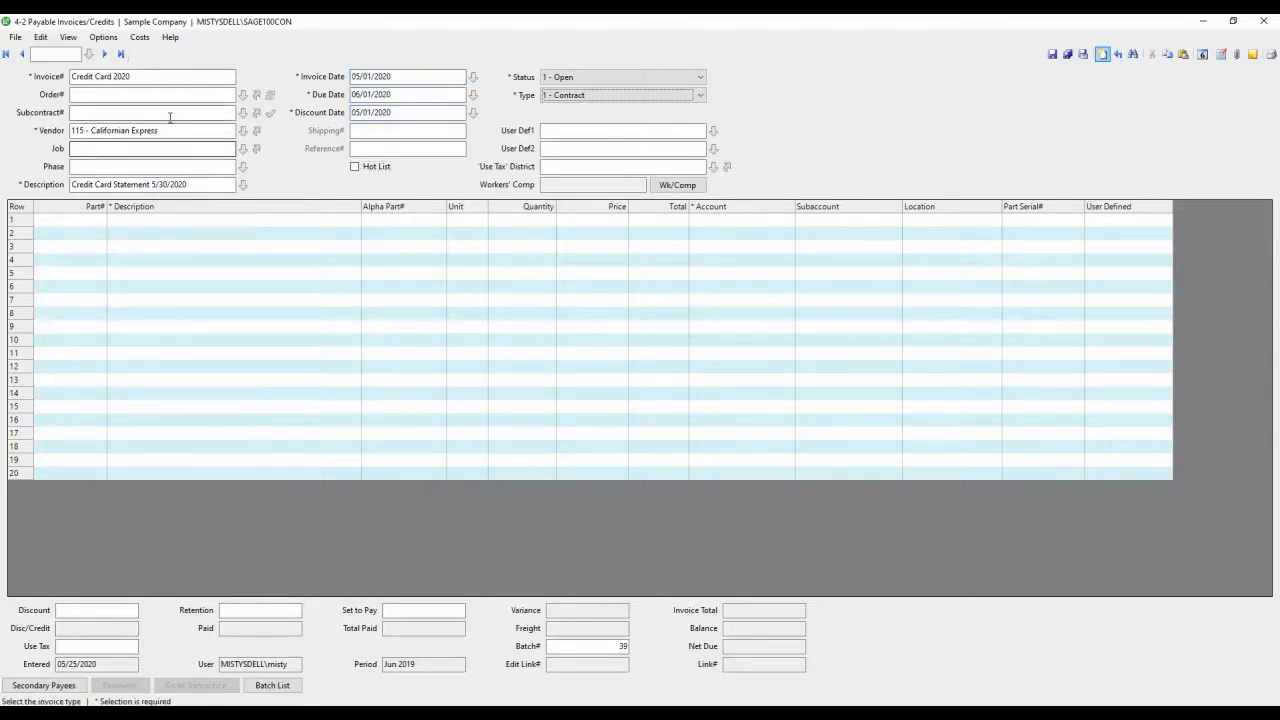
- Add a first invoice line described as "Job 186 Costs" with a quantity of 1 and a price of 500
left_click(137, 224)
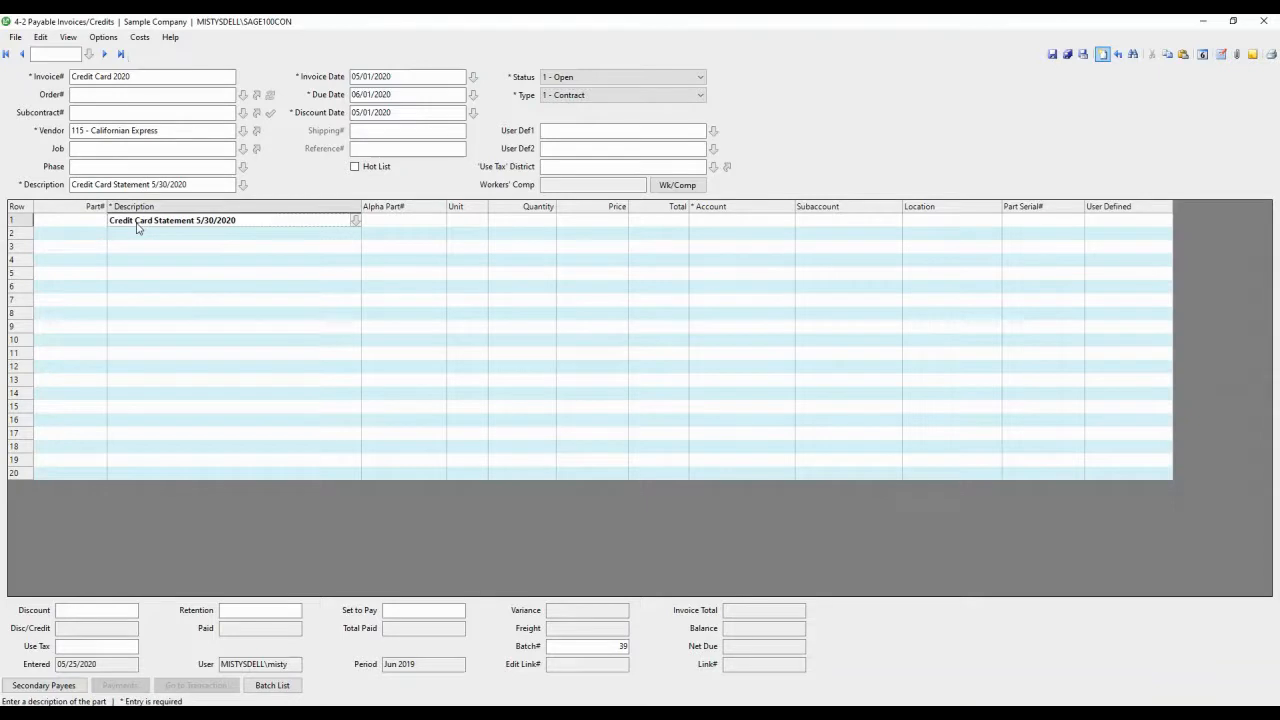
type("Job 12")
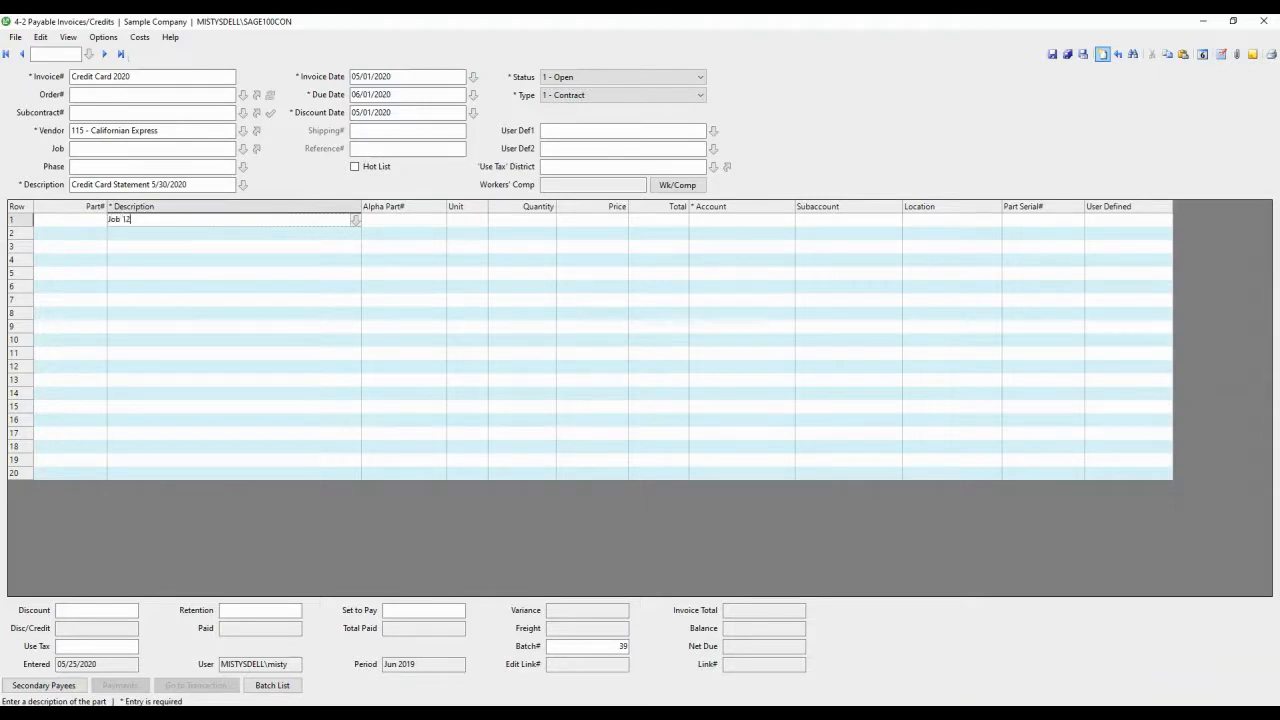
type("3 Costs")
key("Tab")
key("Tab")
key("Tab")
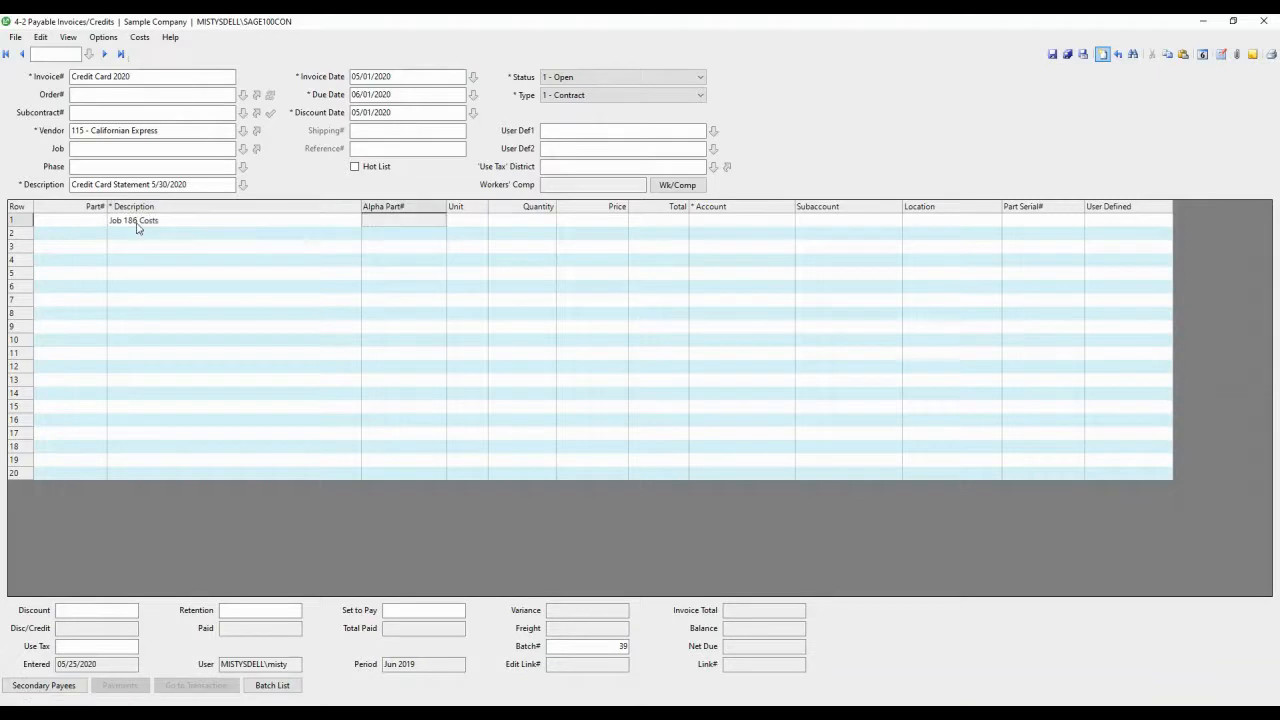
key("Tab")
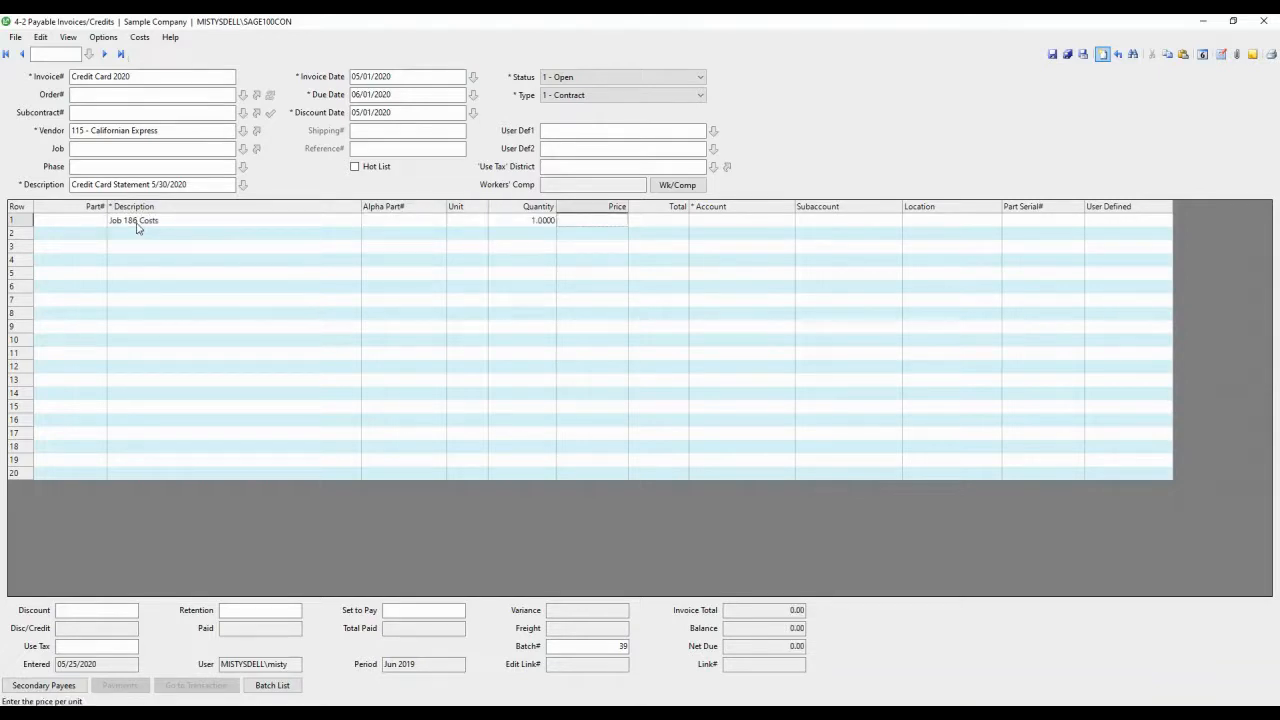
type("500")
key("Tab")
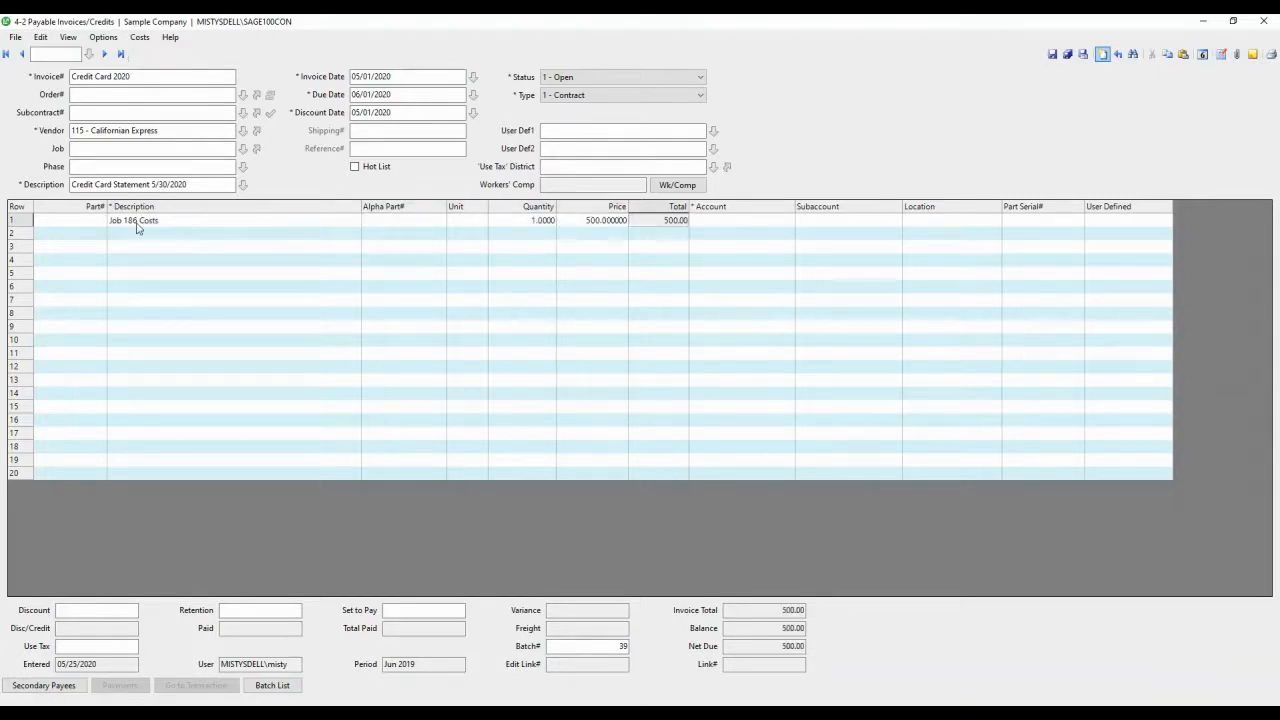
key("Tab")
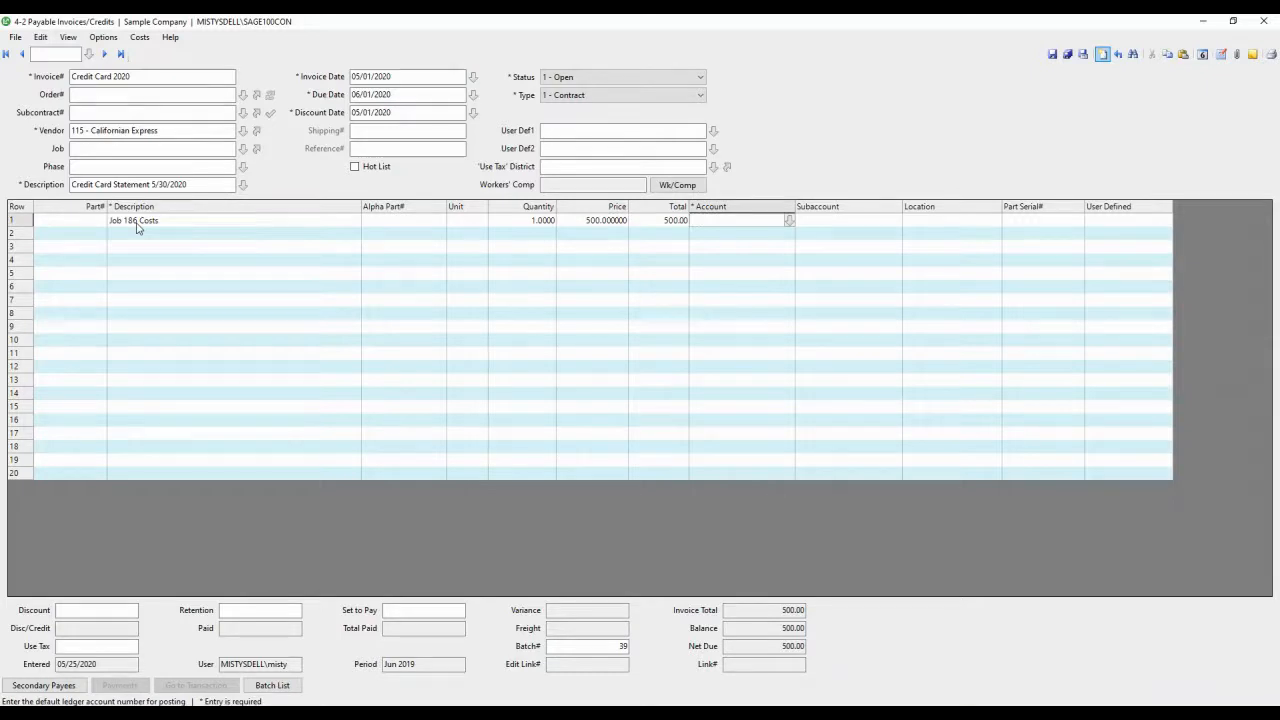
- Assign the Job 186 line to account 5005 - Other Job Expense and subaccount 1 - California Office
left_click(789, 220)
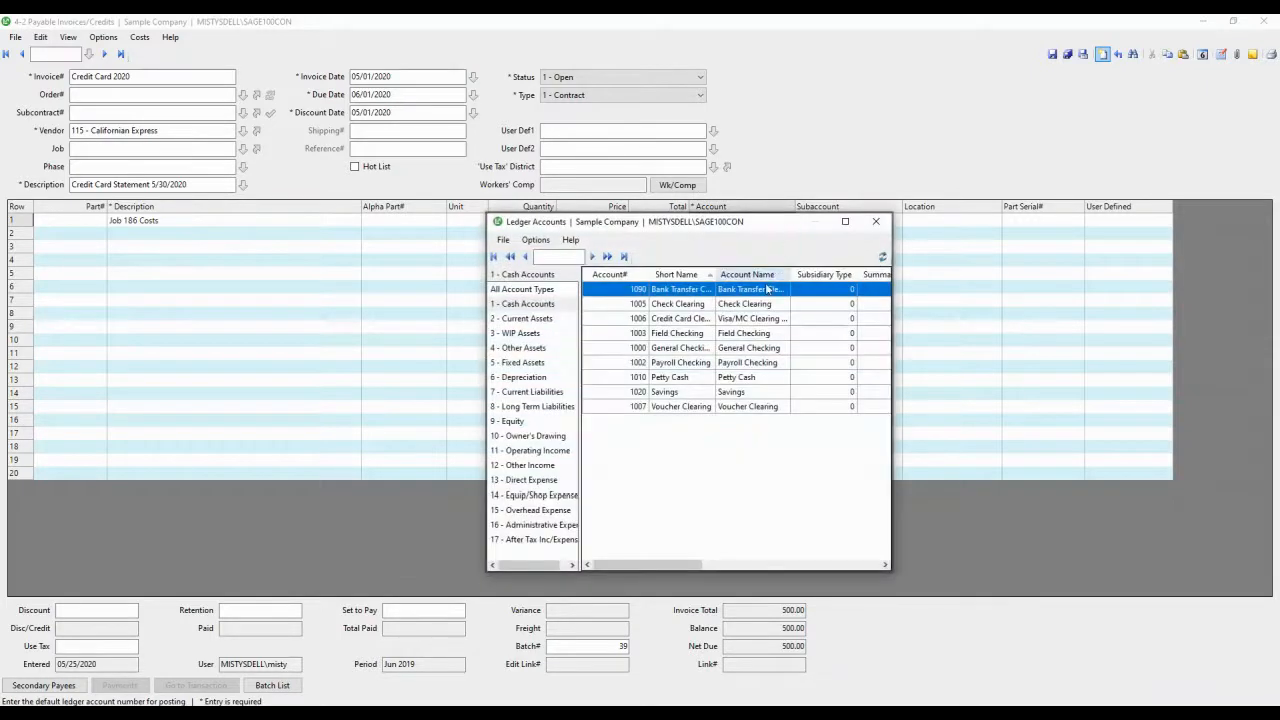
left_click(537, 481)
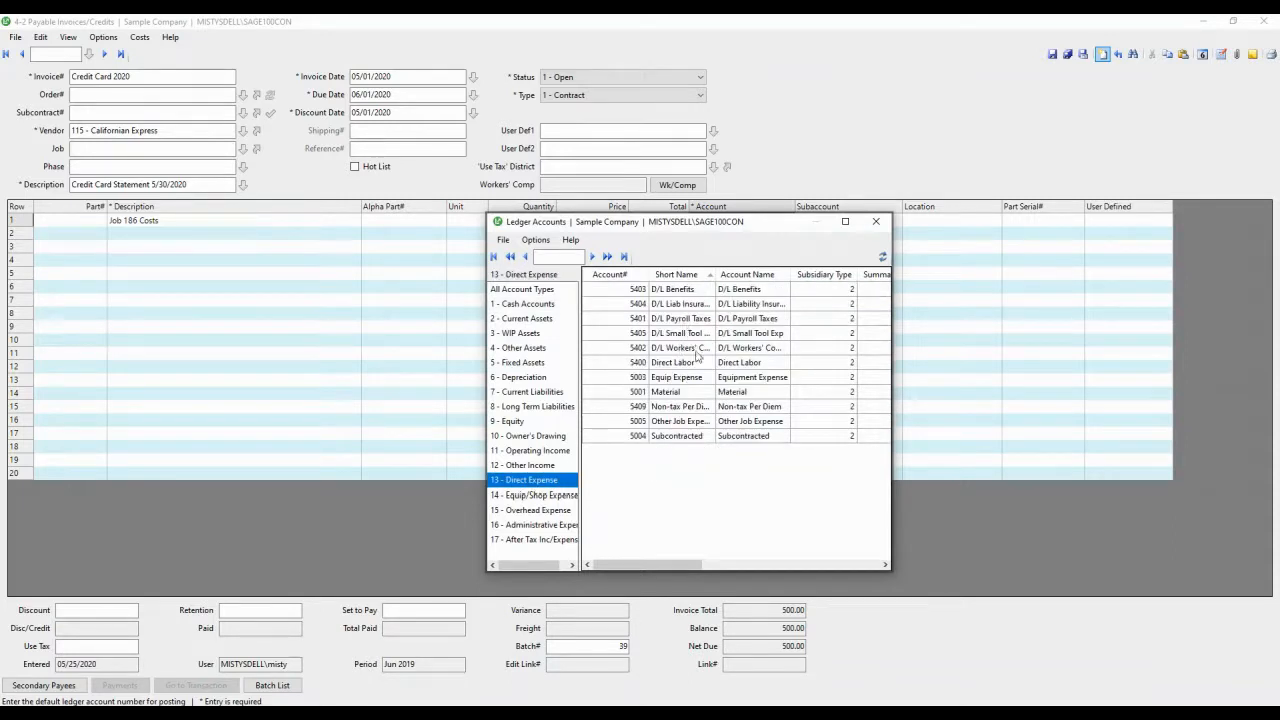
left_click(693, 428)
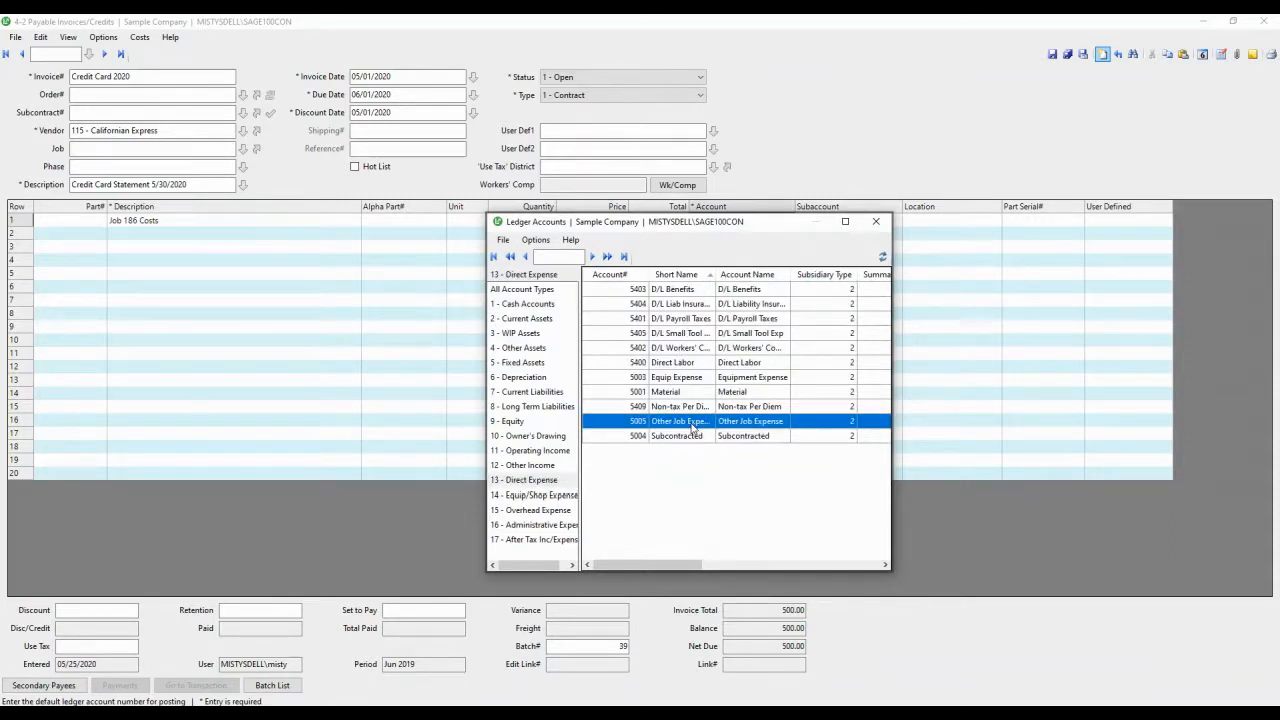
double_click(641, 422)
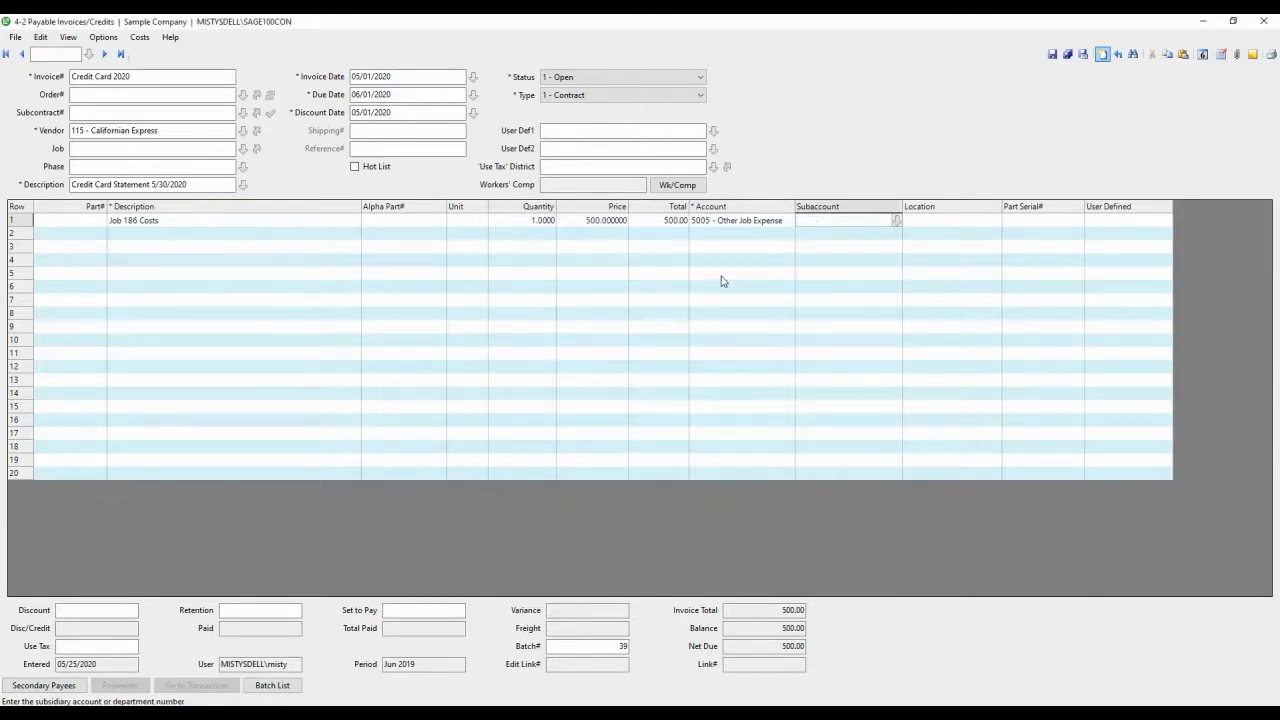
type("1")
key("Return")
key("Return")
key("Return")
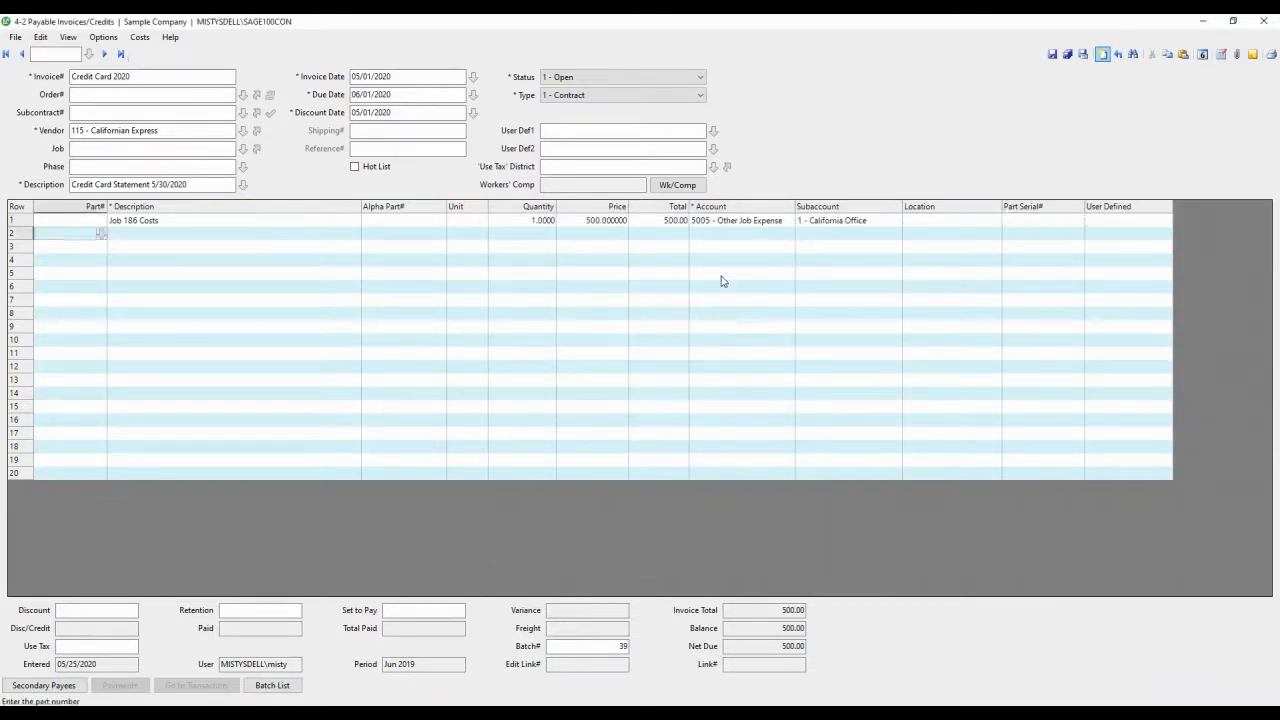
- Start a second invoice line described as "Job 207 Costs" with a quantity of 1
key("Return")
type("Job ")
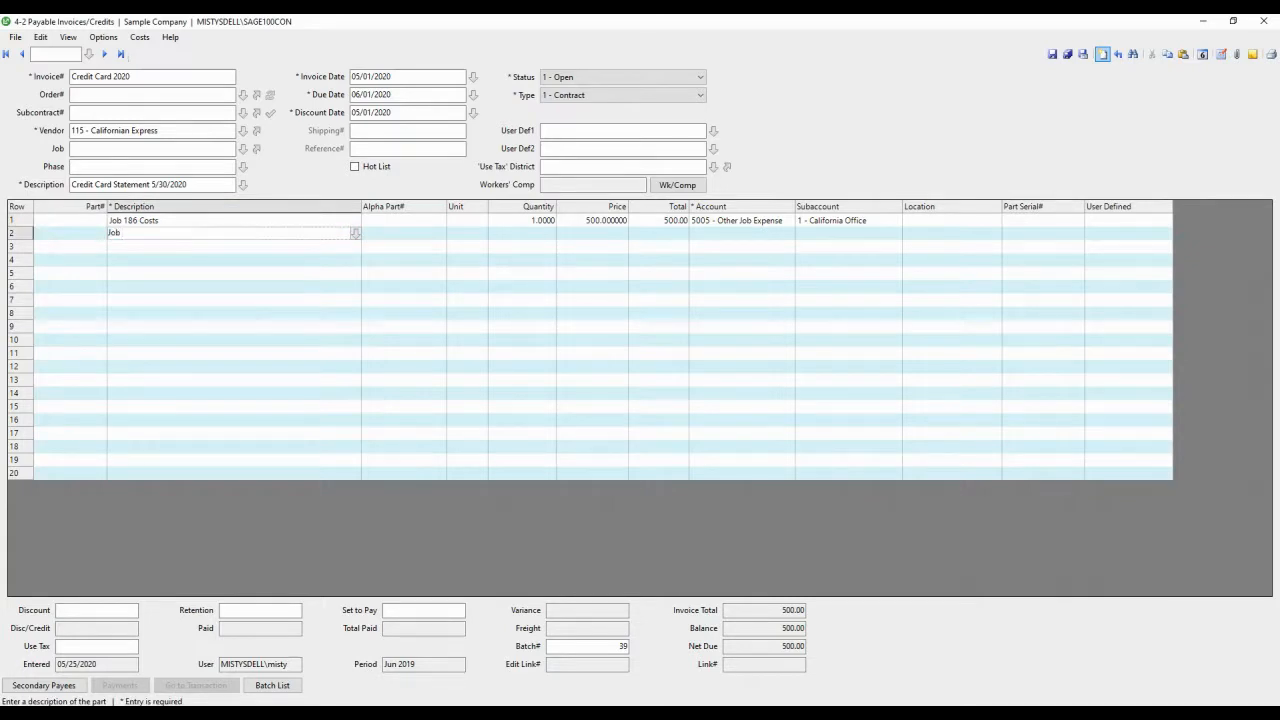
type("207 Costs")
key("Return")
key("Return")
key("Return")
key("Return")
- Price the Job 207 line at 250, accepting account 5005 - Other Job Expense and subaccount 1 - California Office
type("500")
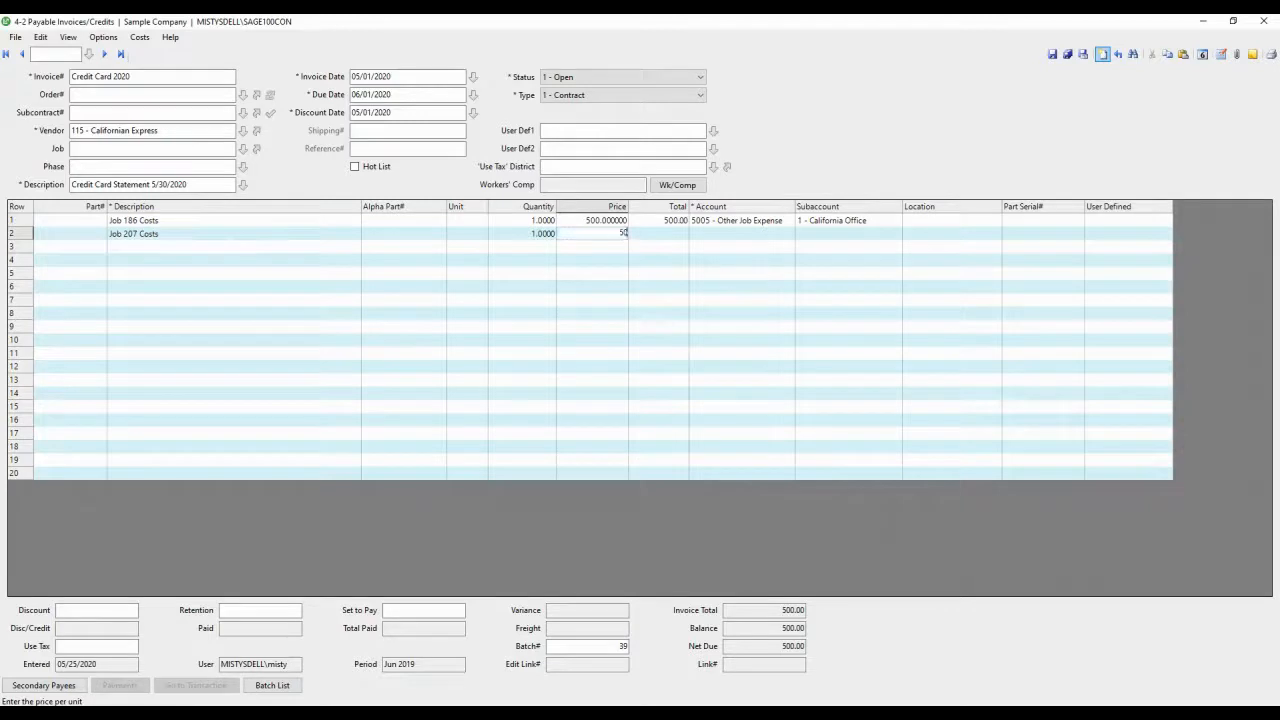
key("Return")
key("shift+Tab")
type("250")
key("Return")
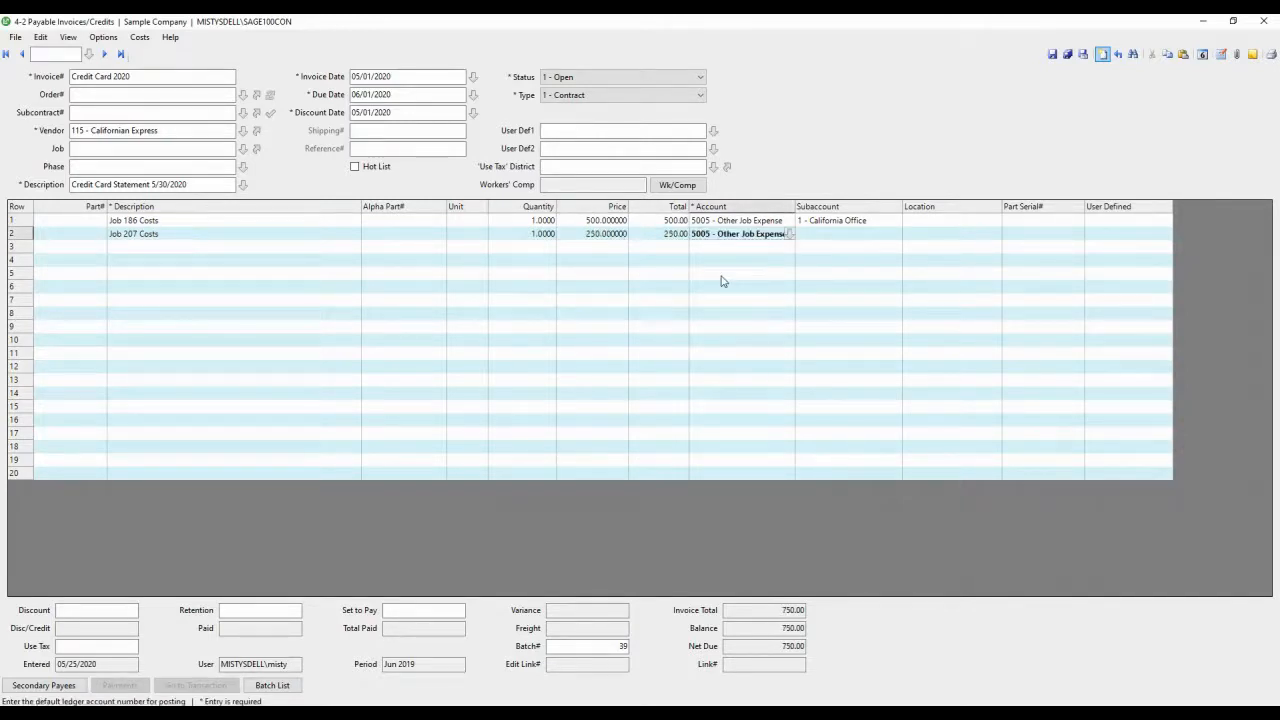
key("Return")
key("Return")
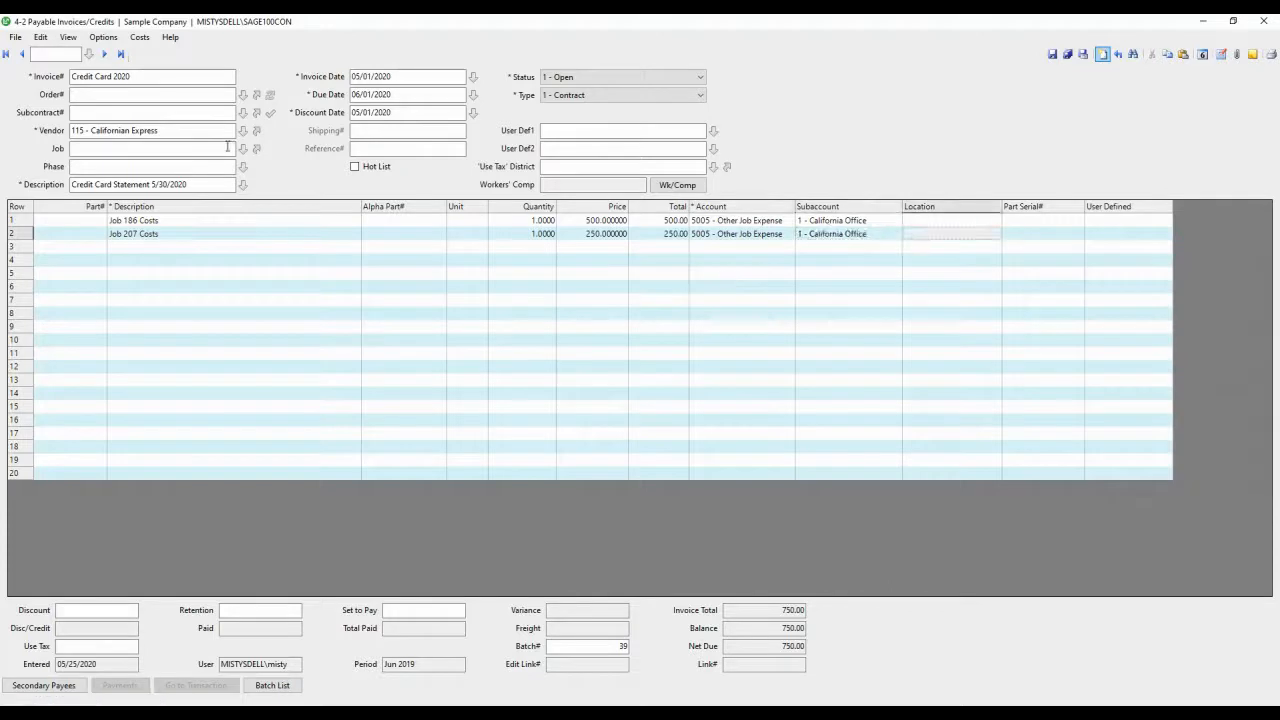
- Add a third line "Job 254" with quantity 1 and price 100, using account 5005 - Other Job Expense and subaccount 1 - California Office
left_click(205, 251)
key("quotedbl")
type("Job 254")
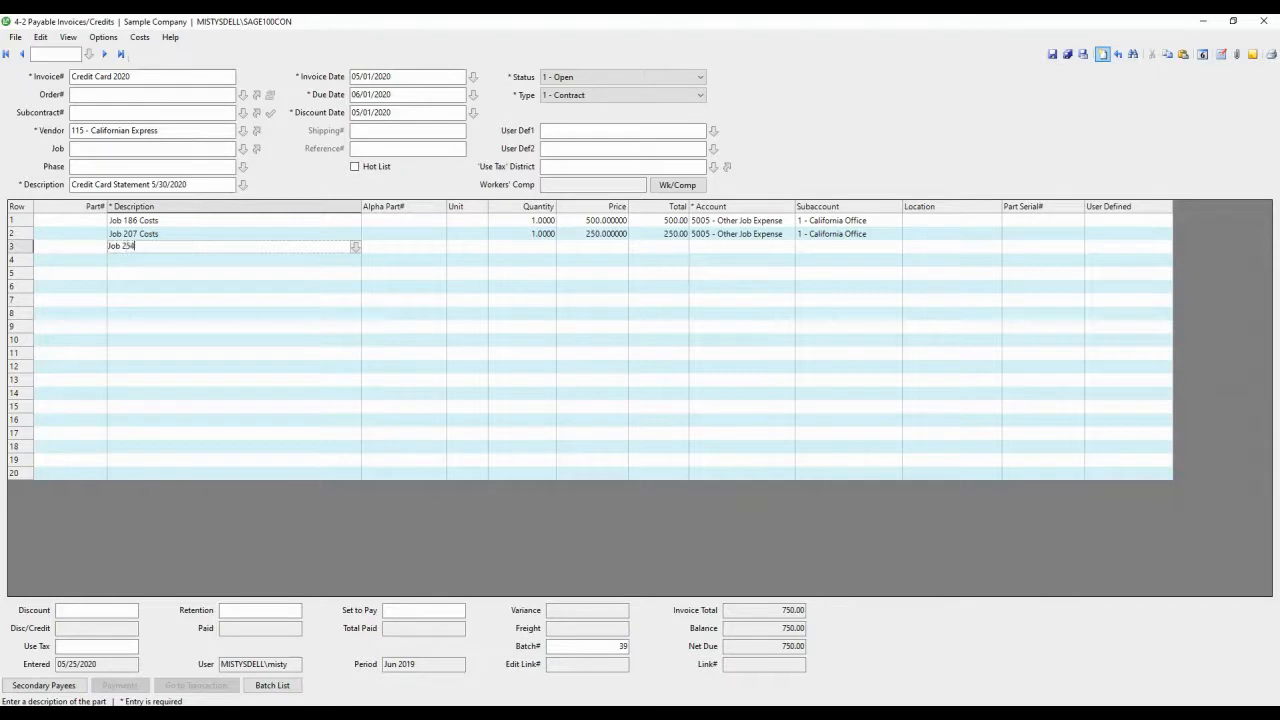
key("Tab")
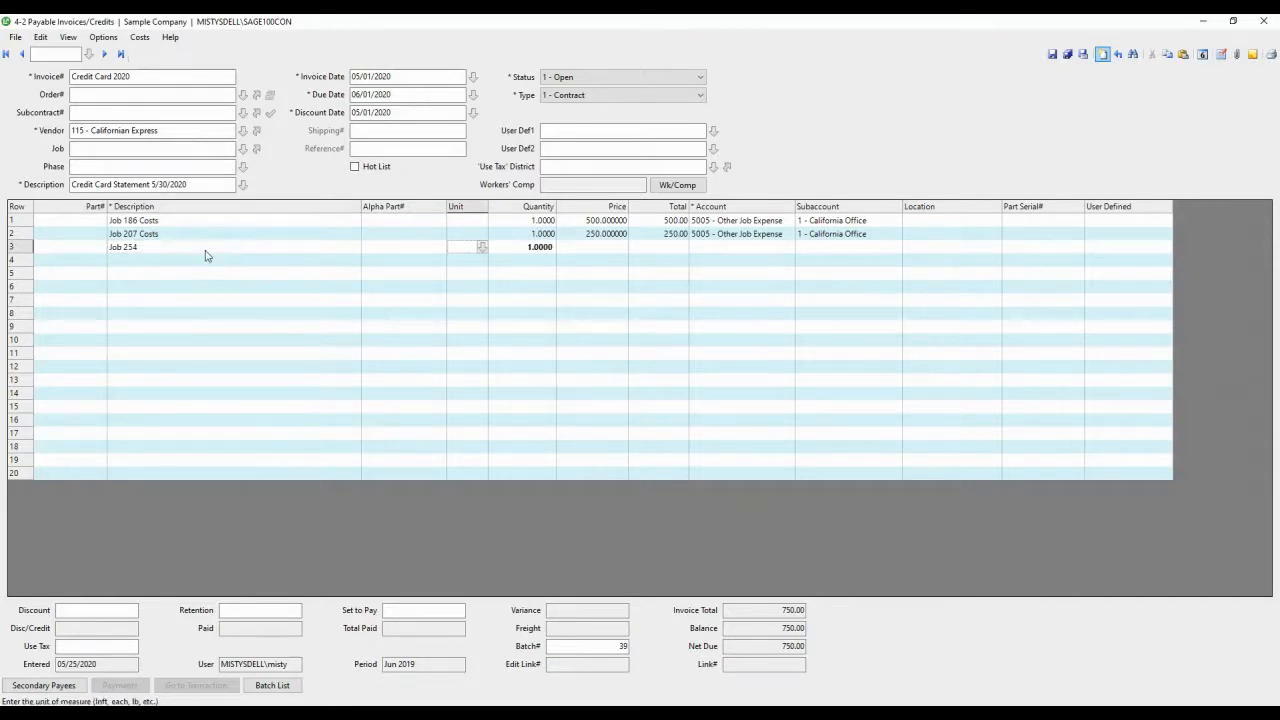
key("Tab")
key("Tab")
type("100")
key("Tab")
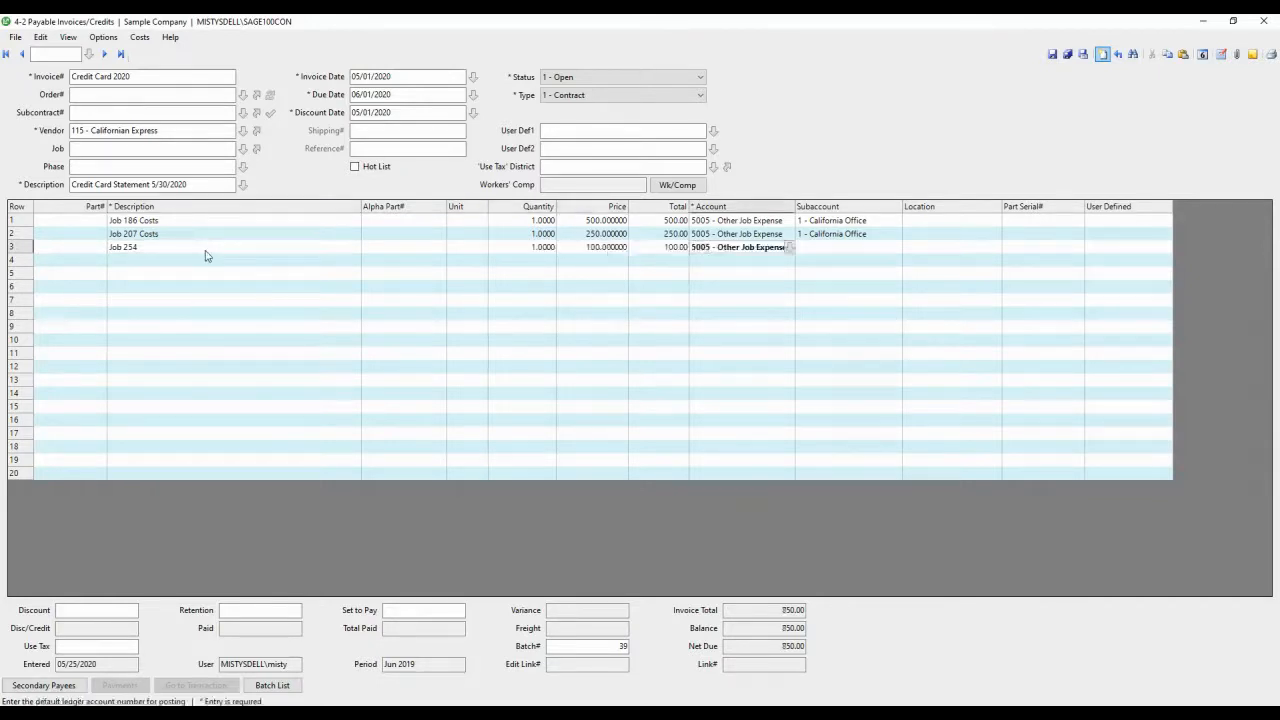
key("Tab")
key("Tab")
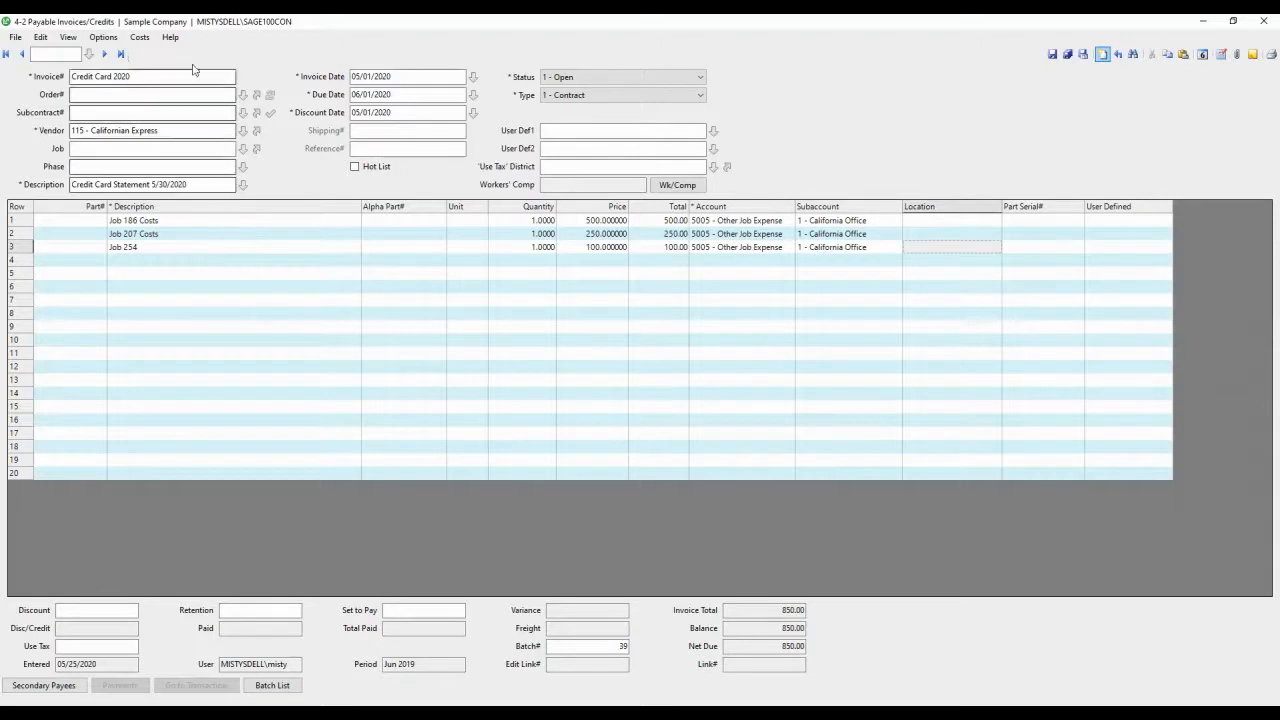
- Open the invoice's job costs and enter job 186 in the first row, described as "Job Costs Materials Purchased"
left_click(139, 37)
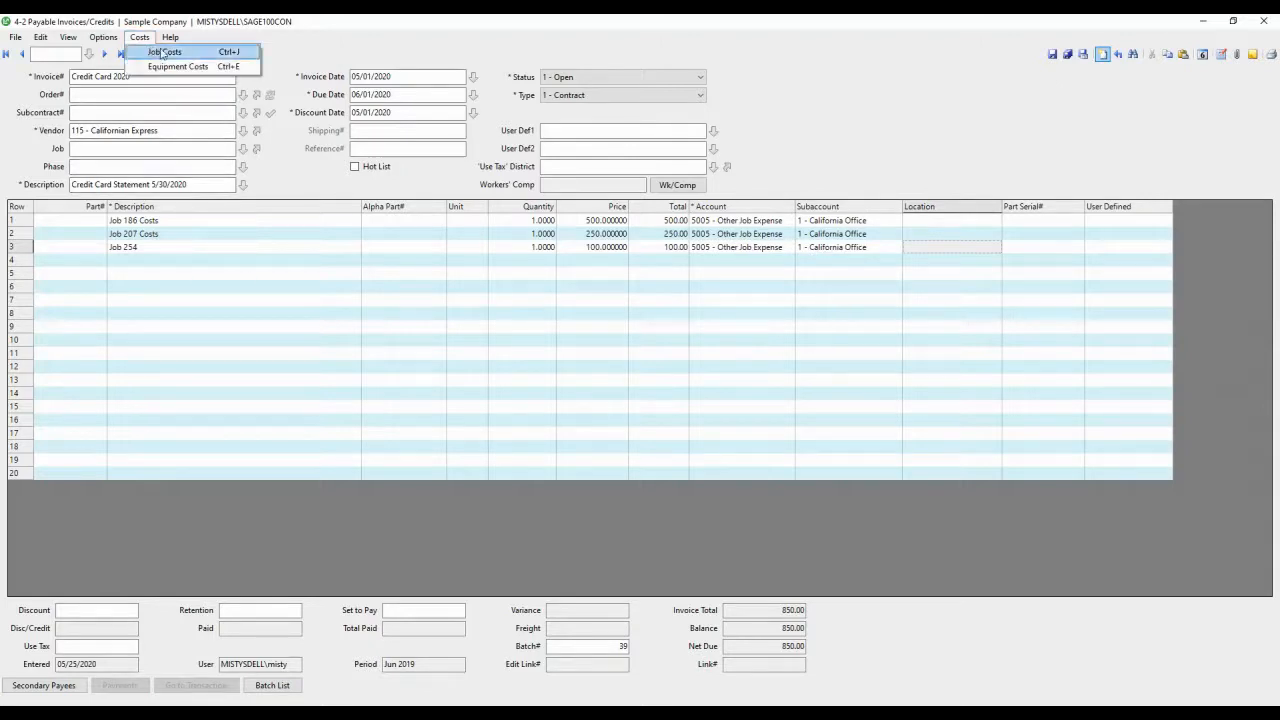
left_click(164, 53)
left_click(287, 446)
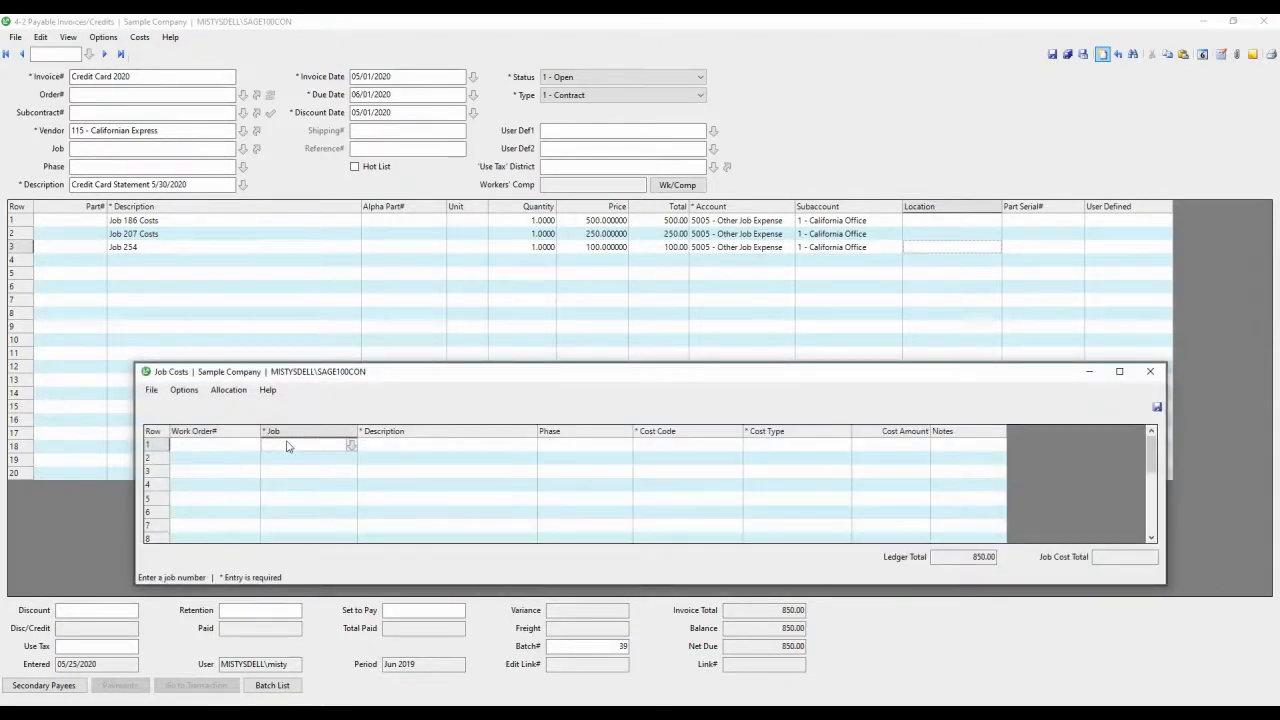
type("186")
key("Tab")
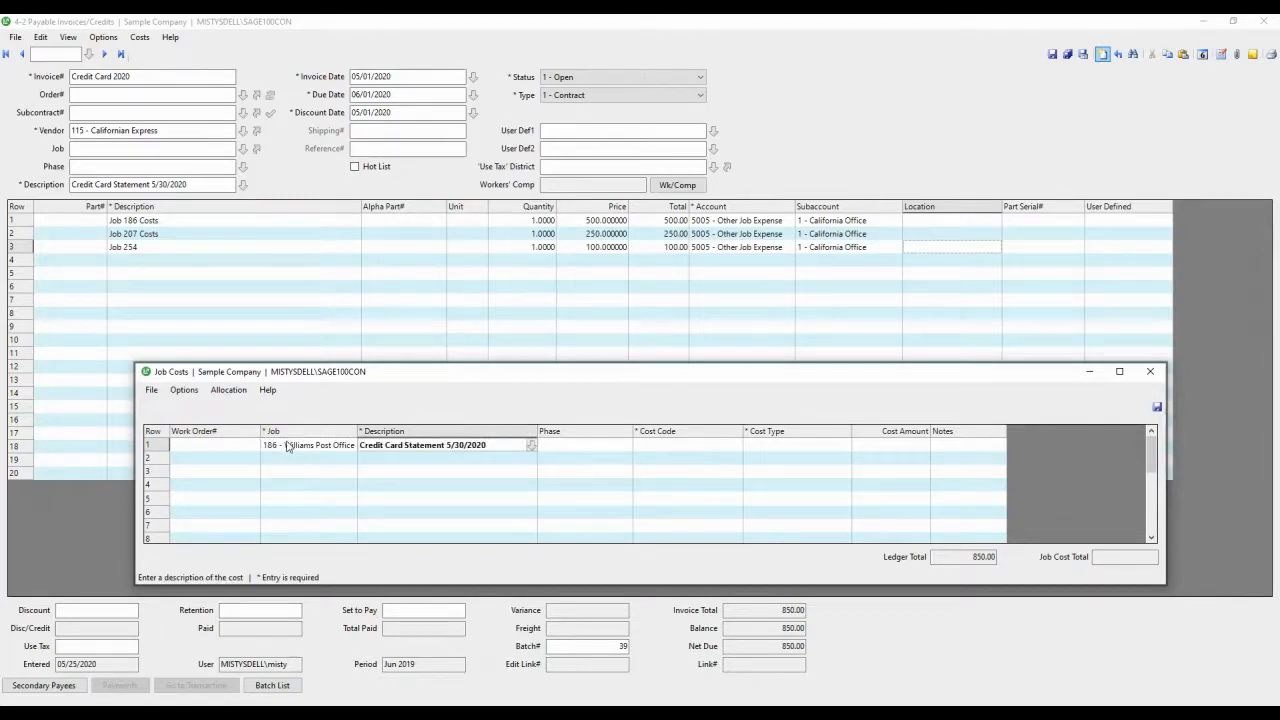
type("Job Costs Material")
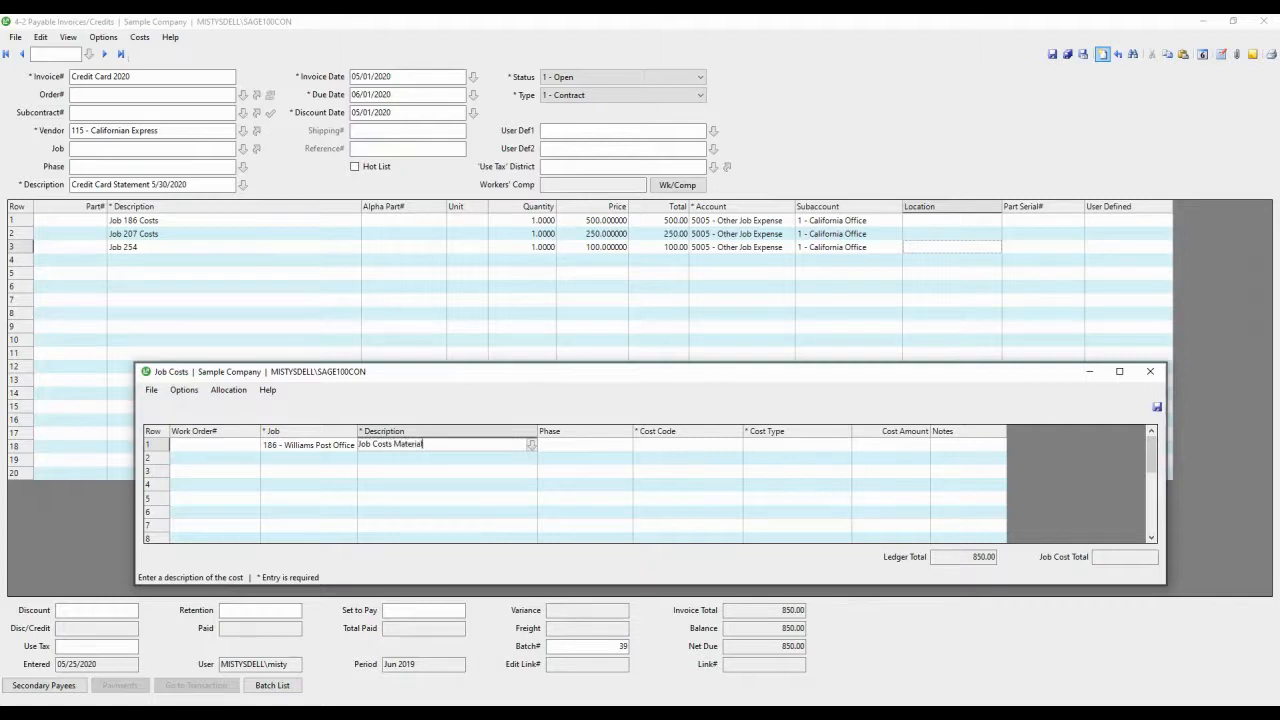
type("s Purchased")
key("Tab")
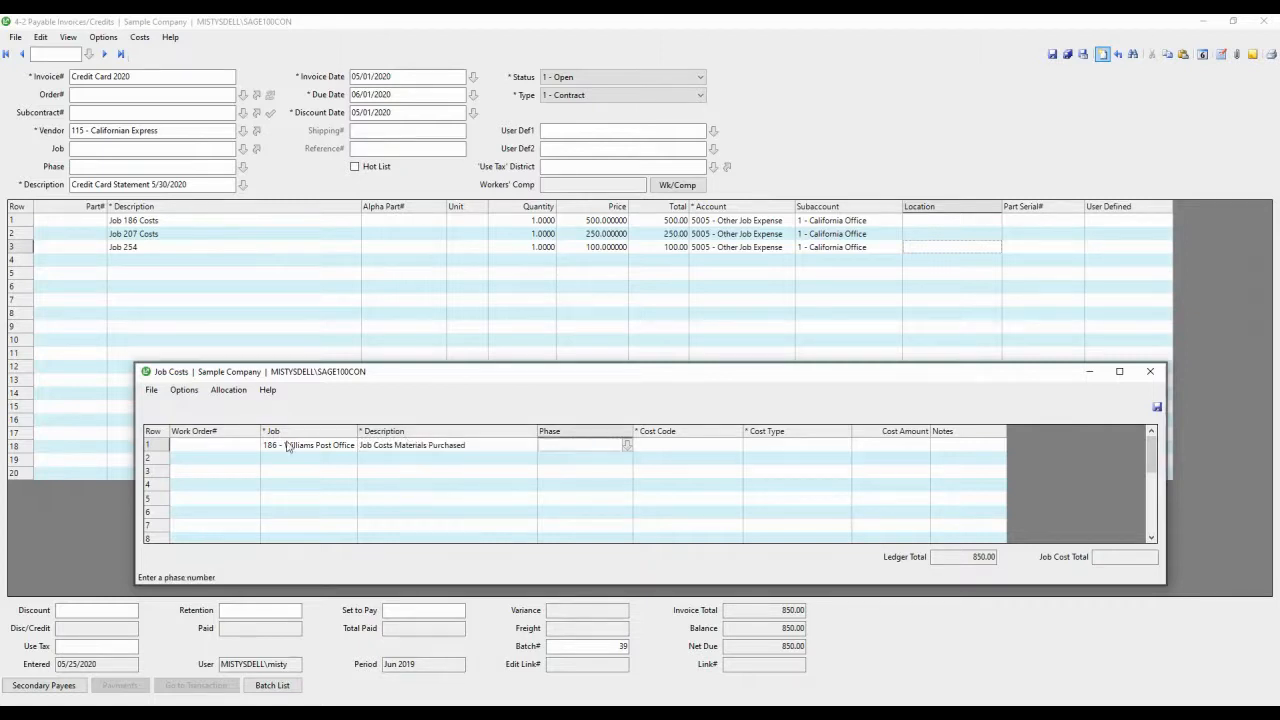
- Give the job 186 cost row cost code 3000.000 - CONCRETE, cost type 5 - Other and an amount of 500, leaving the phase blank
key("Tab")
type("3000")
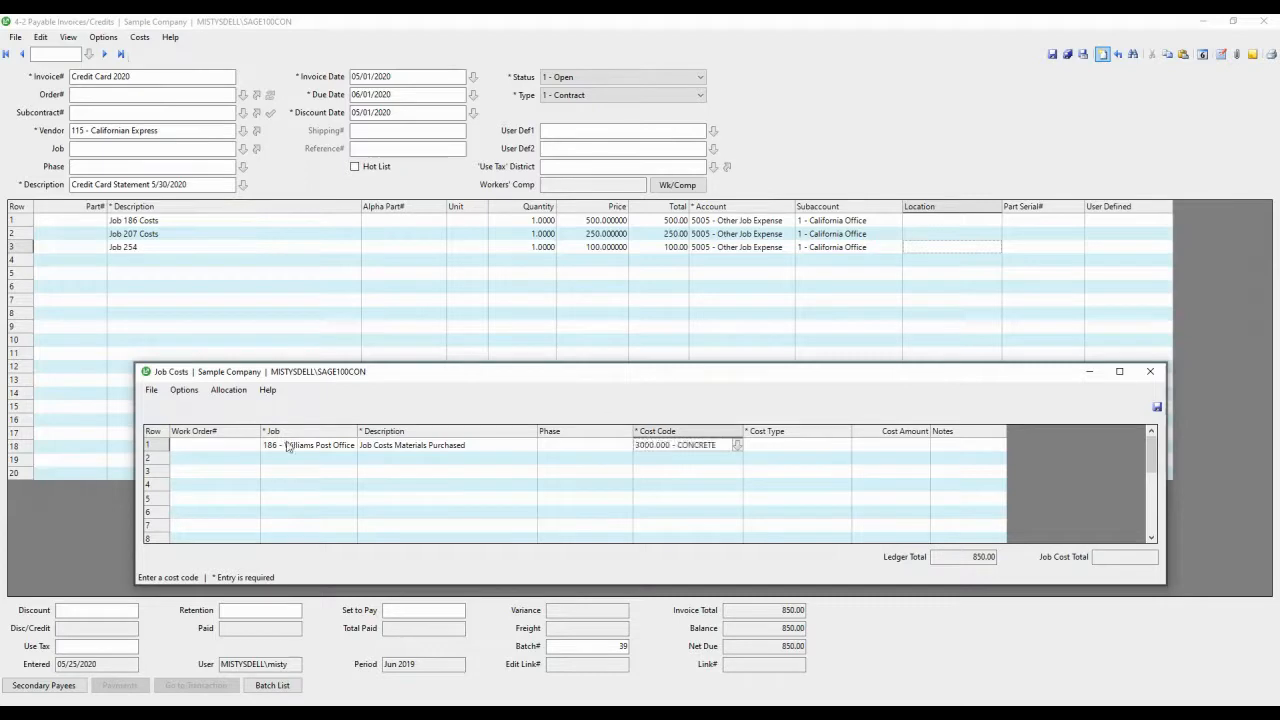
key("Tab")
type("5")
key("Tab")
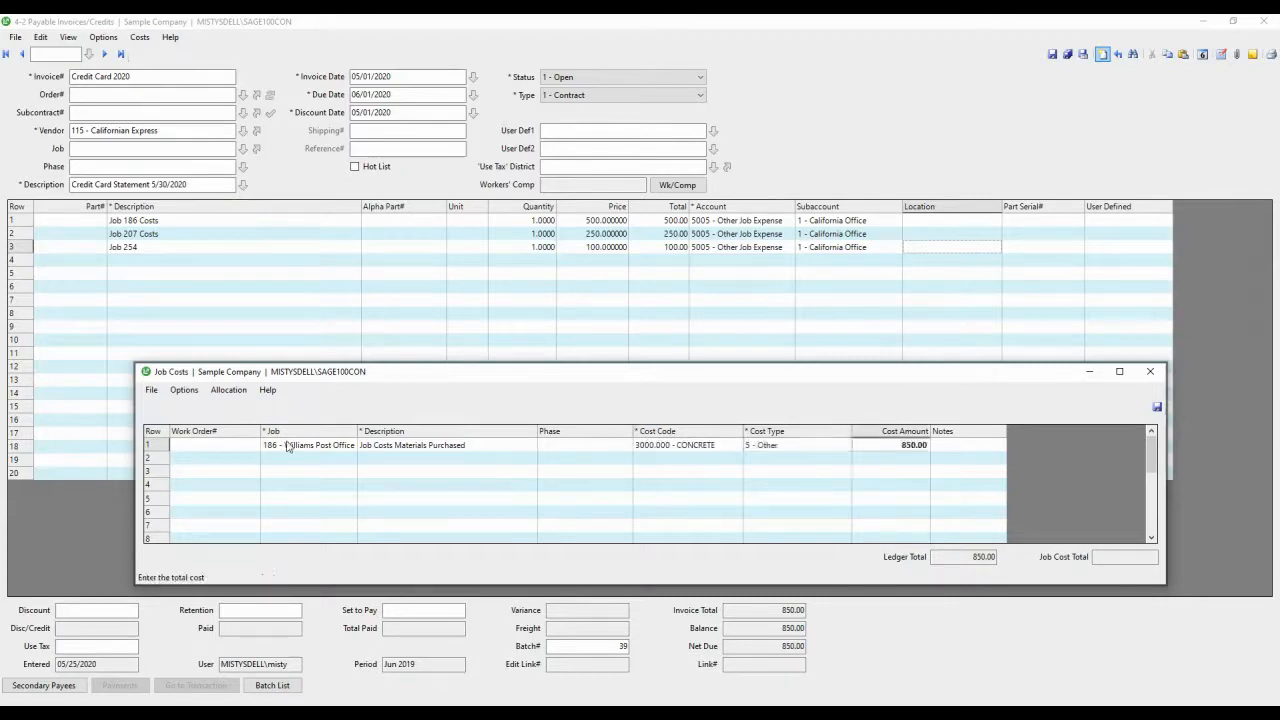
type("5")
key("Tab")
key("Tab")
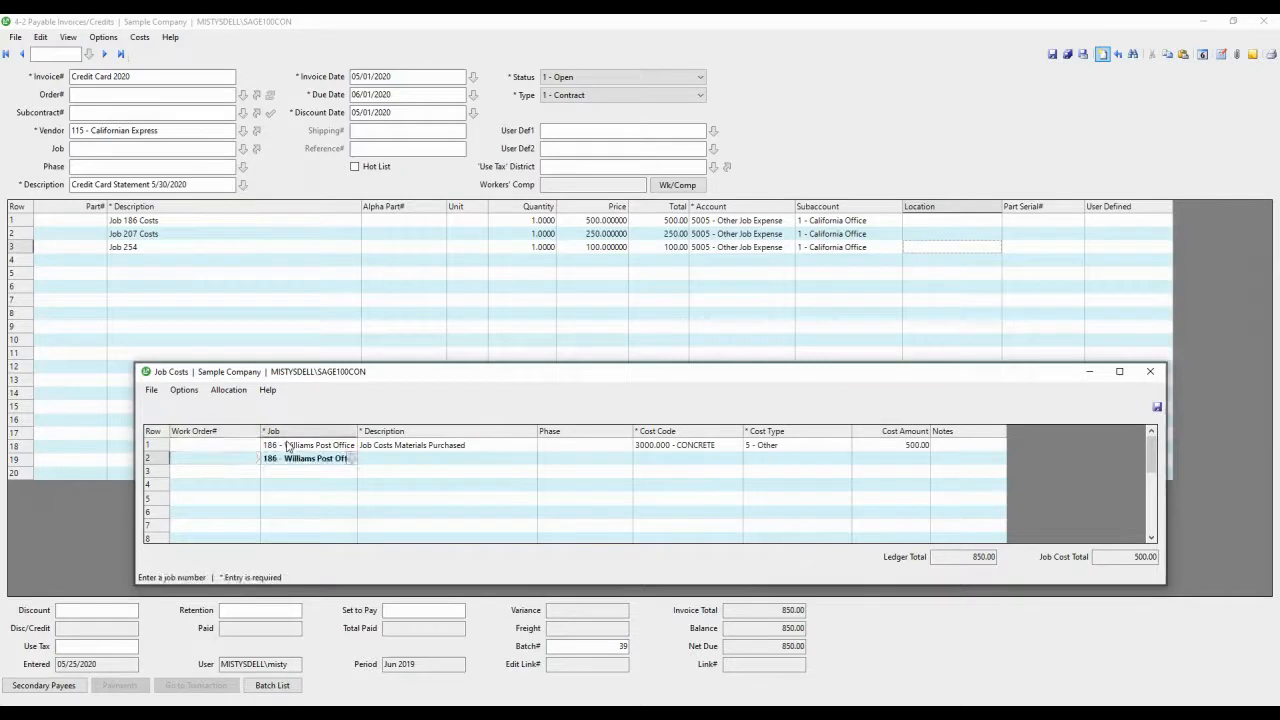
- Enter job 207 in the second job cost row with the description "Job Costs PO #4444" and no phase
type("207")
key("Tab")
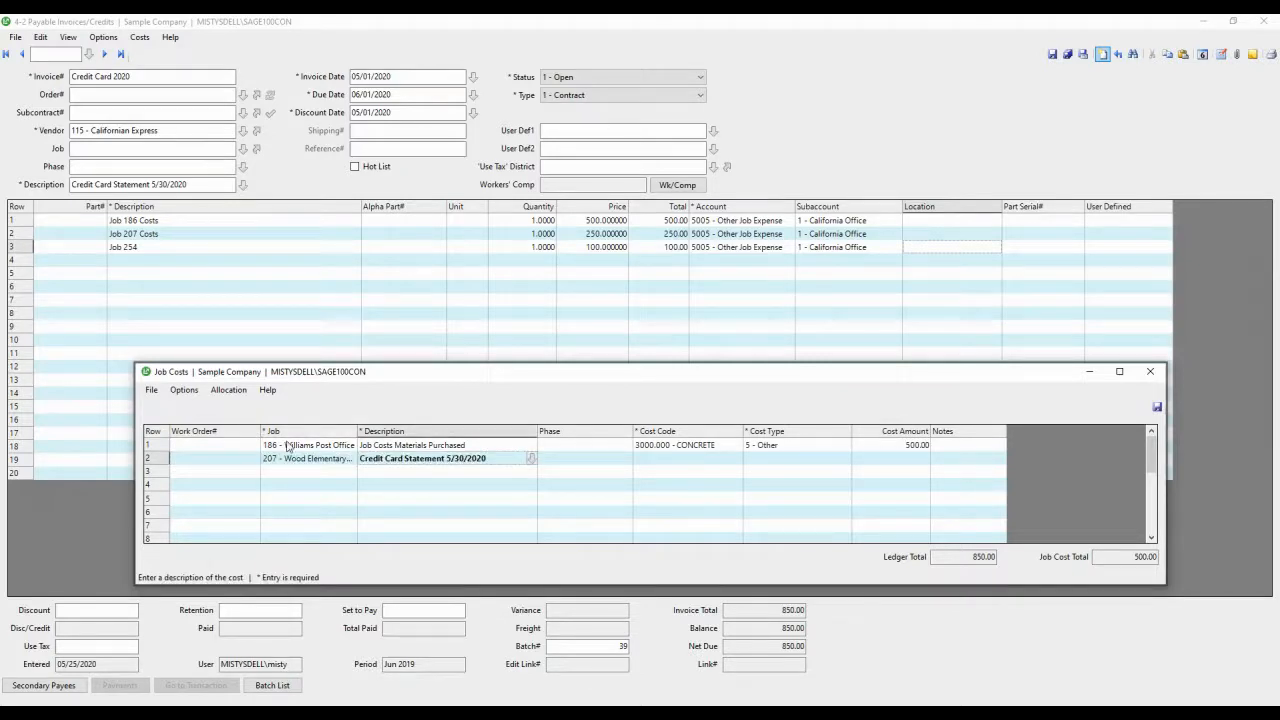
type("Job Costs PO #444")
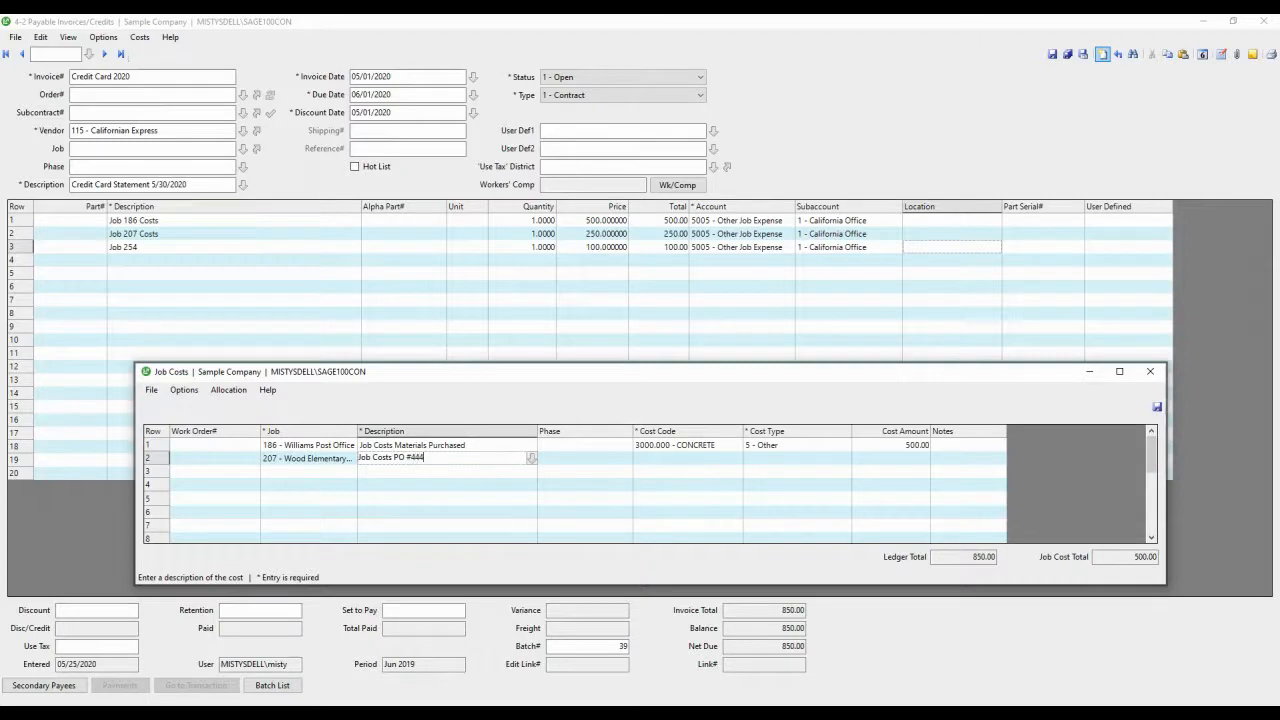
key("Tab")
key("Tab")
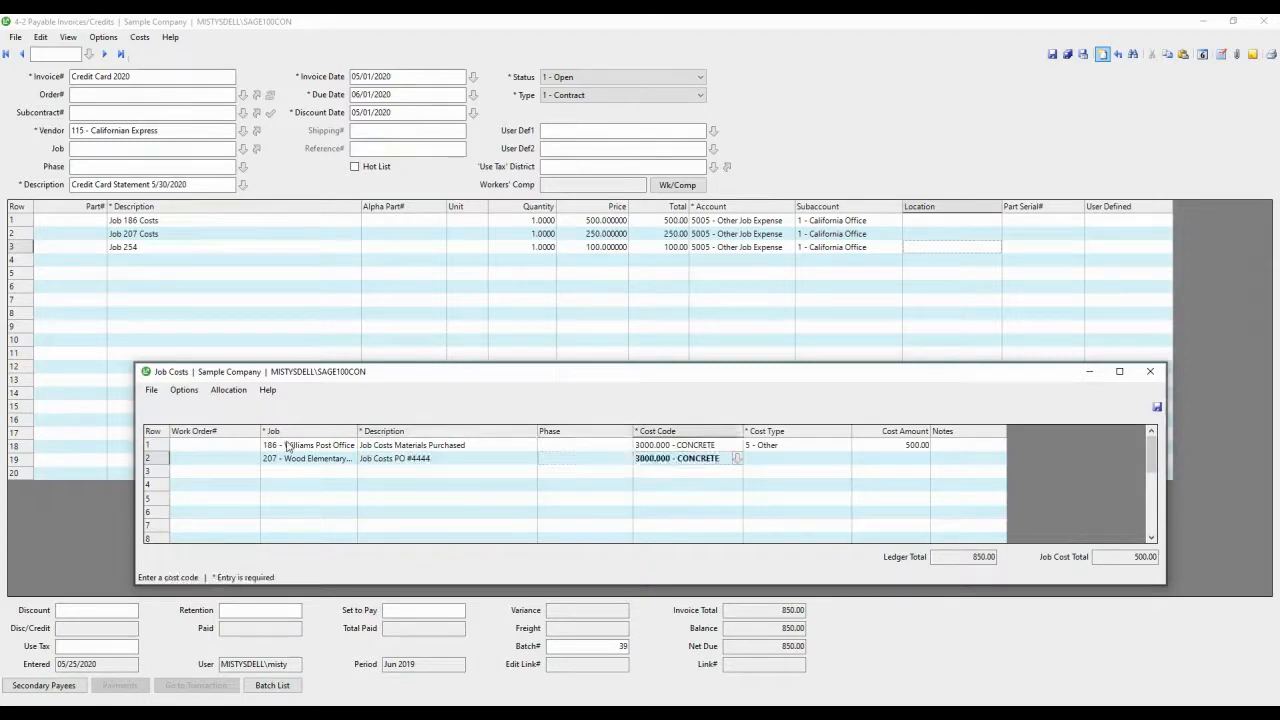
- Accept cost code 3000.000 - CONCRETE and cost type 5 - Other for the second row, and set its cost amount to 250
key("Tab")
key("Tab")
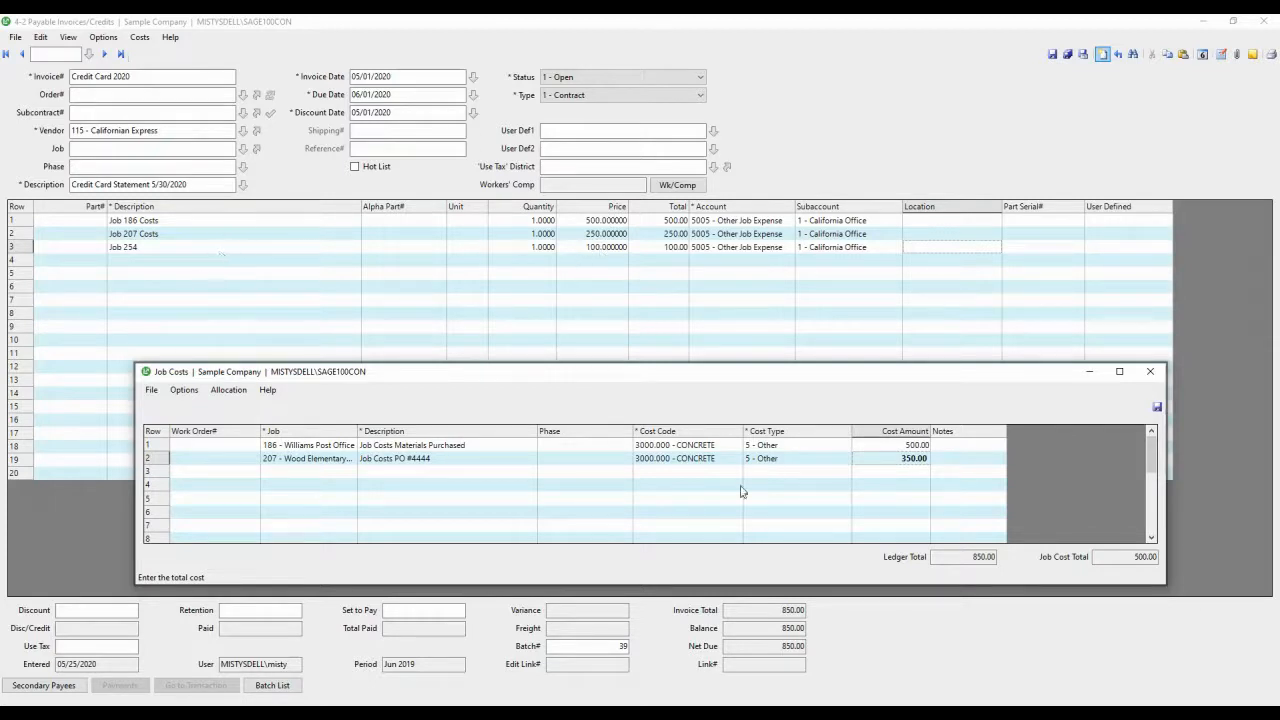
left_click(893, 458)
type("3")
key("Return")
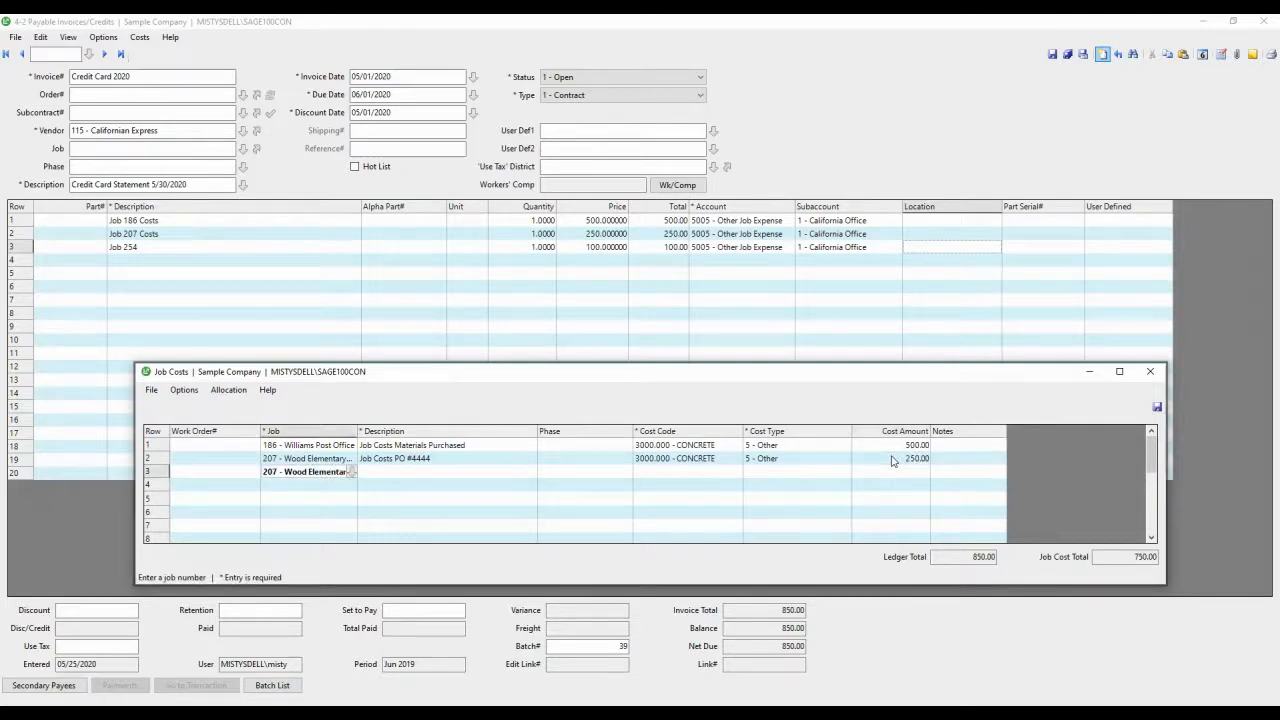
- Fill the third job cost row with job 207, description "Job Costs Job 254", cost code 3000.000 - CONCRETE and cost type 5 - Other
key("Return")
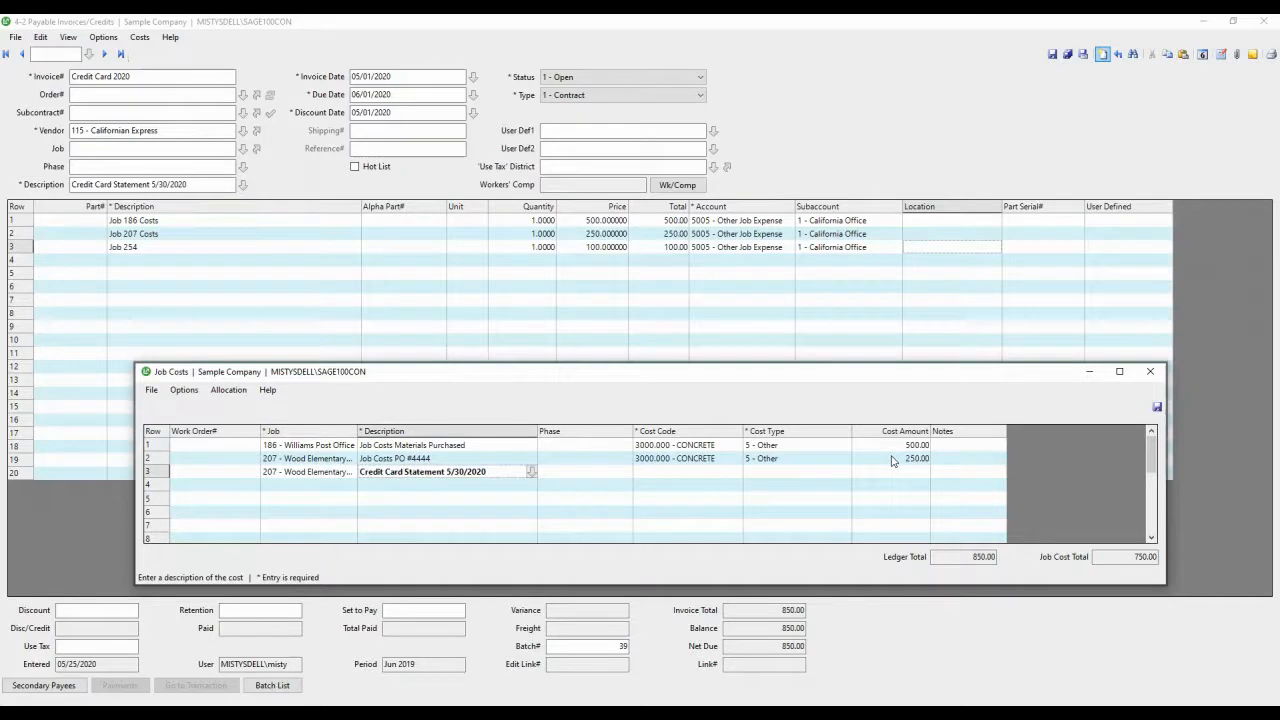
type("Job Co")
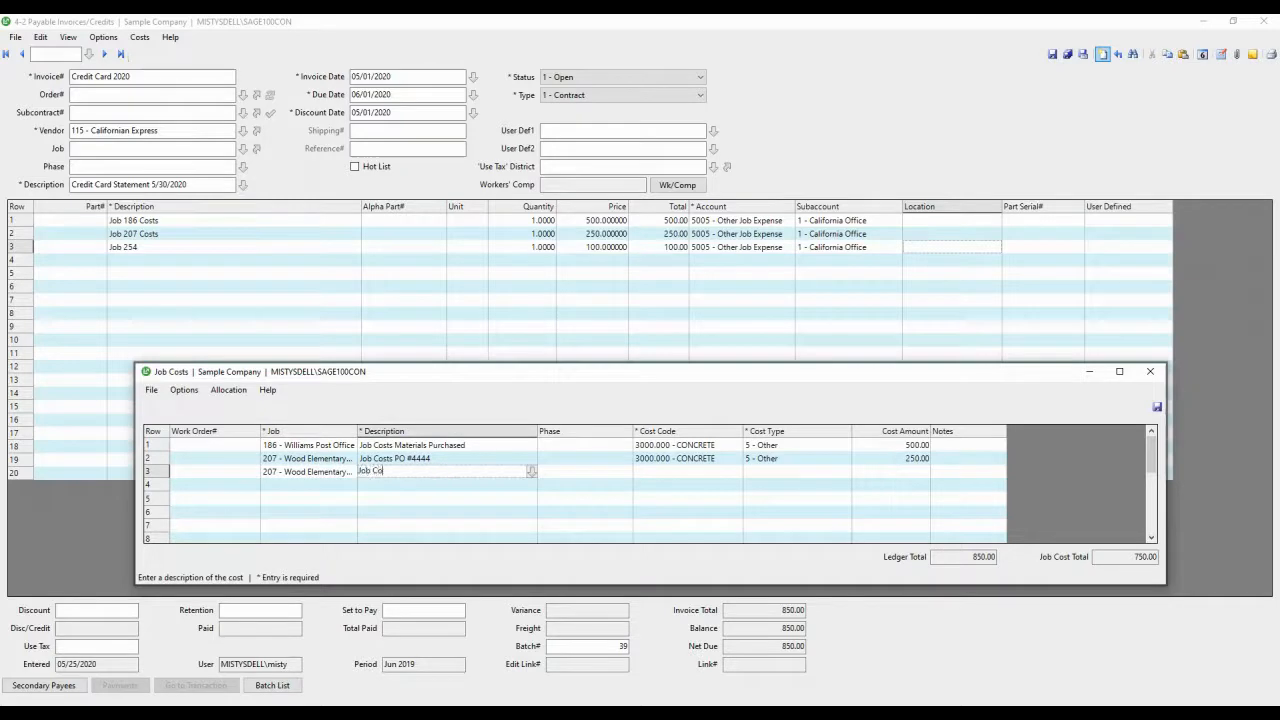
type("sts")
key("Tab")
key("Tab")
key("Tab")
key("Tab")
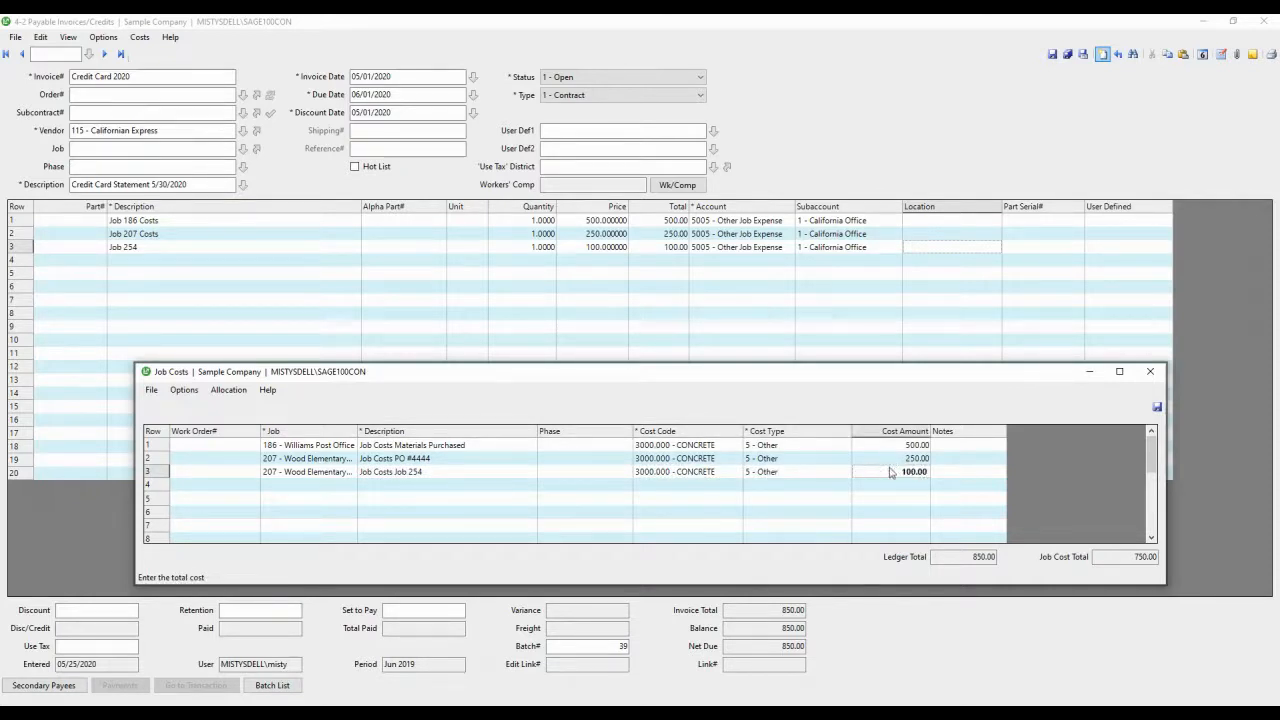
- Accept 100 as the third row's cost amount and save the job costs and invoice despite the missing budgets and mismatched posting period
key("Tab")
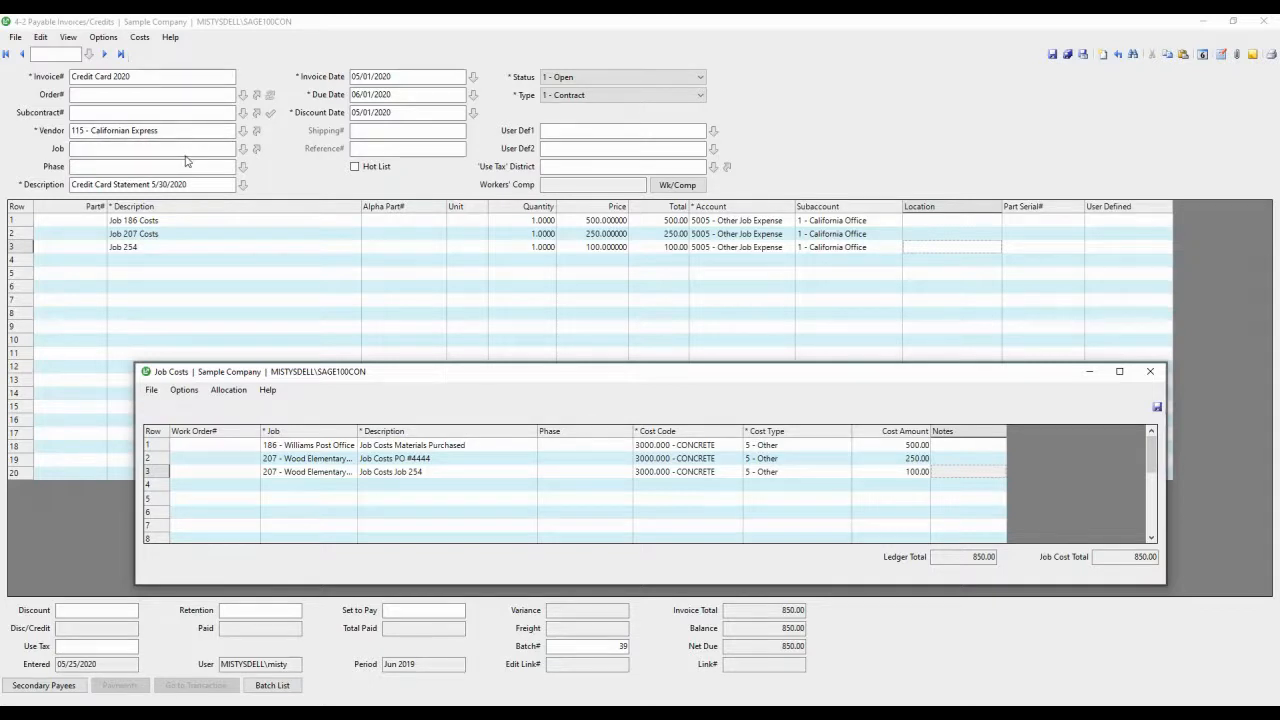
left_click(1157, 408)
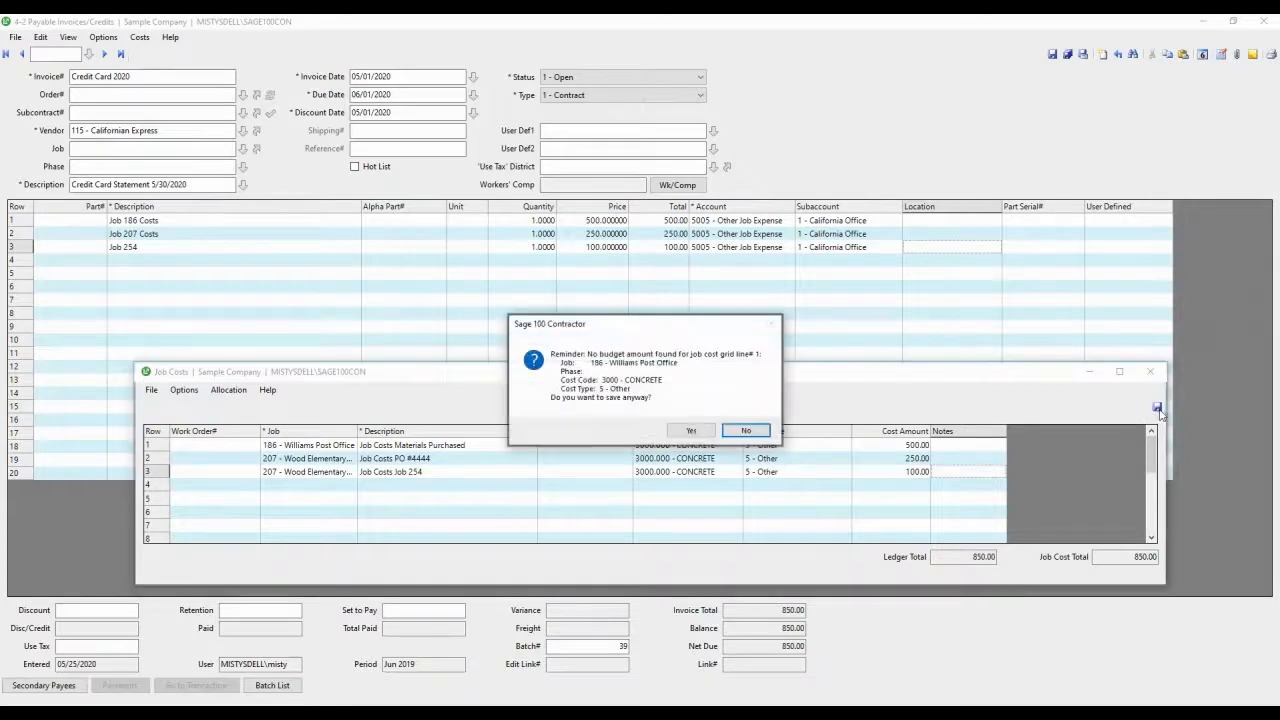
left_click(690, 431)
left_click(689, 431)
left_click(689, 431)
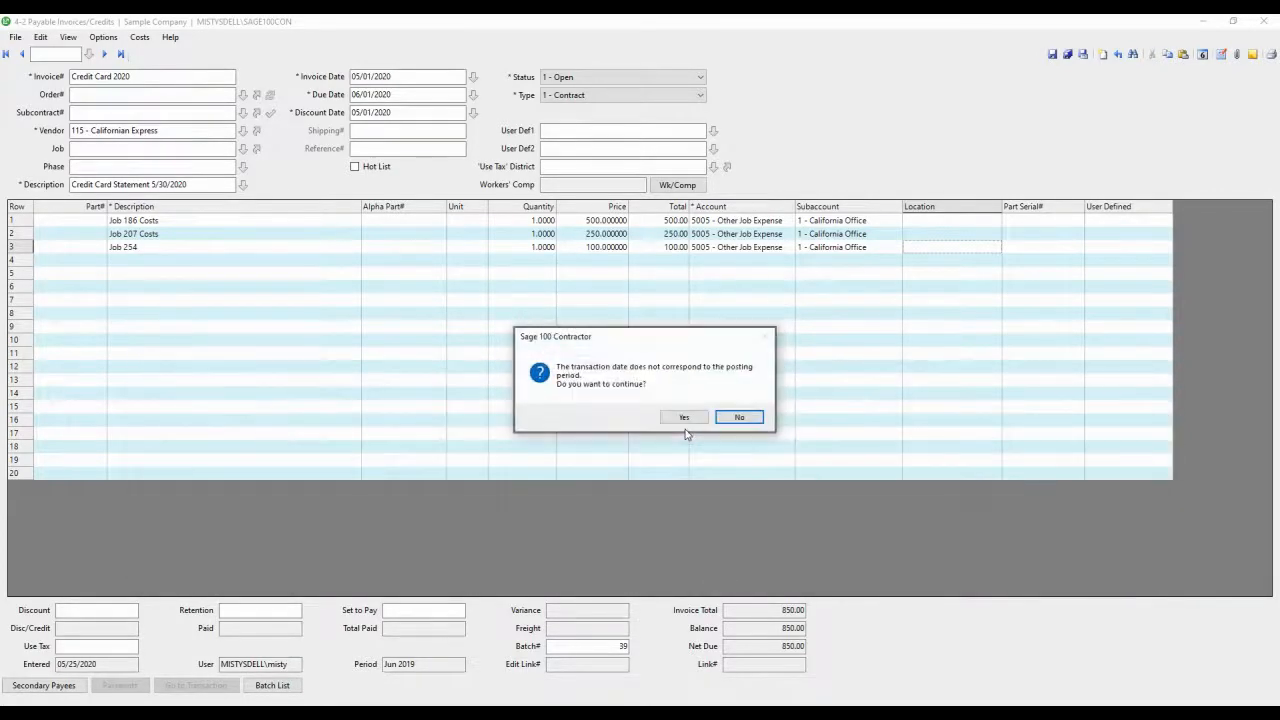
left_click(686, 421)
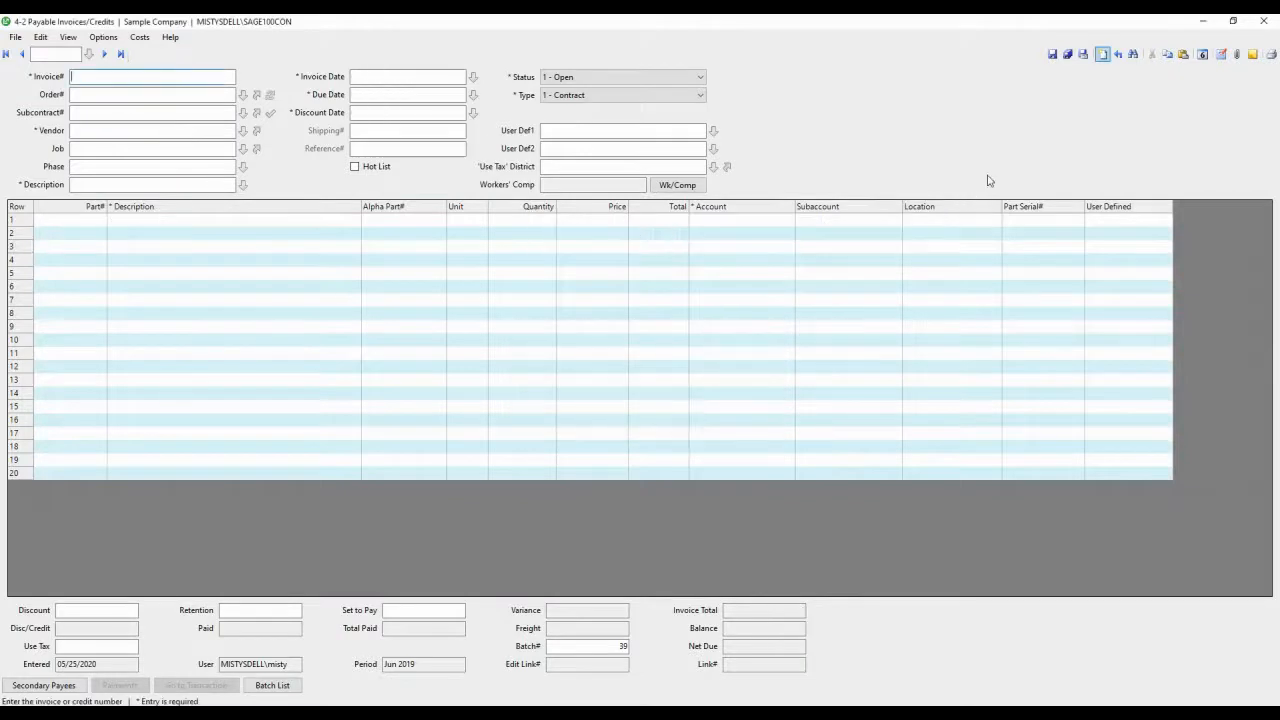
- Recall the just-saved credit card invoice and open its job costs to review the job split
left_click(1119, 56)
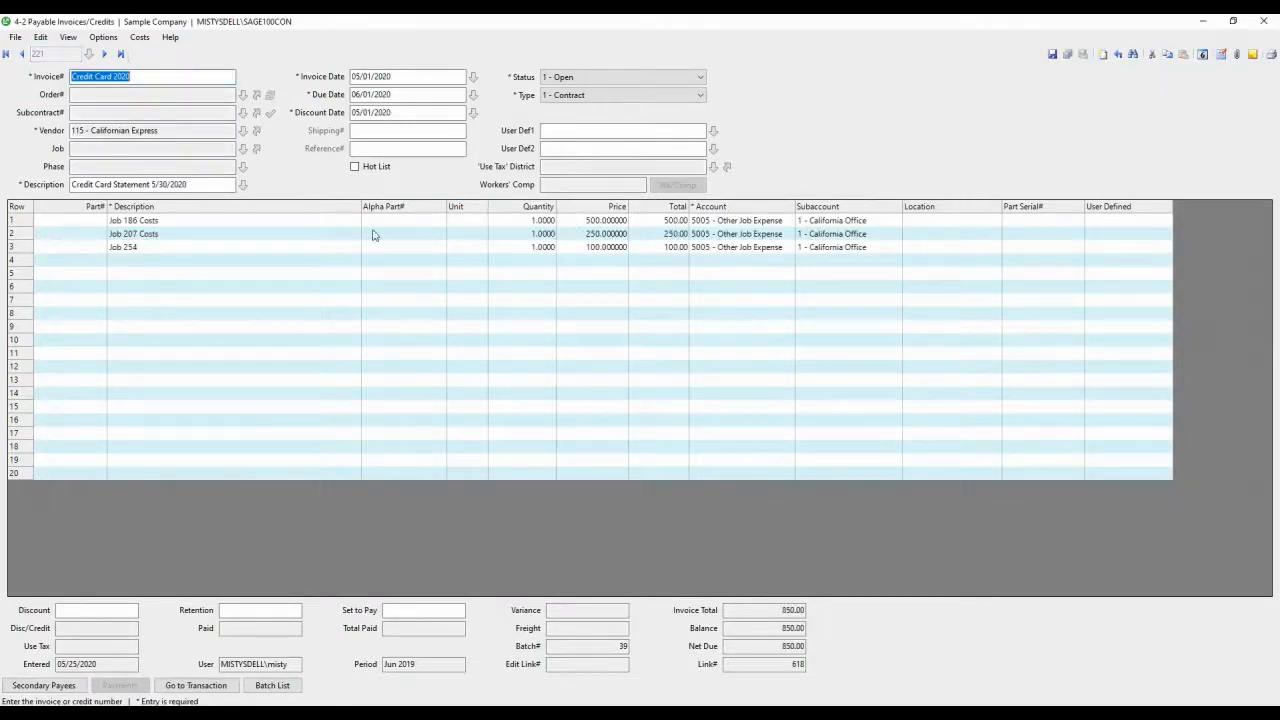
left_click(140, 37)
left_click(165, 48)
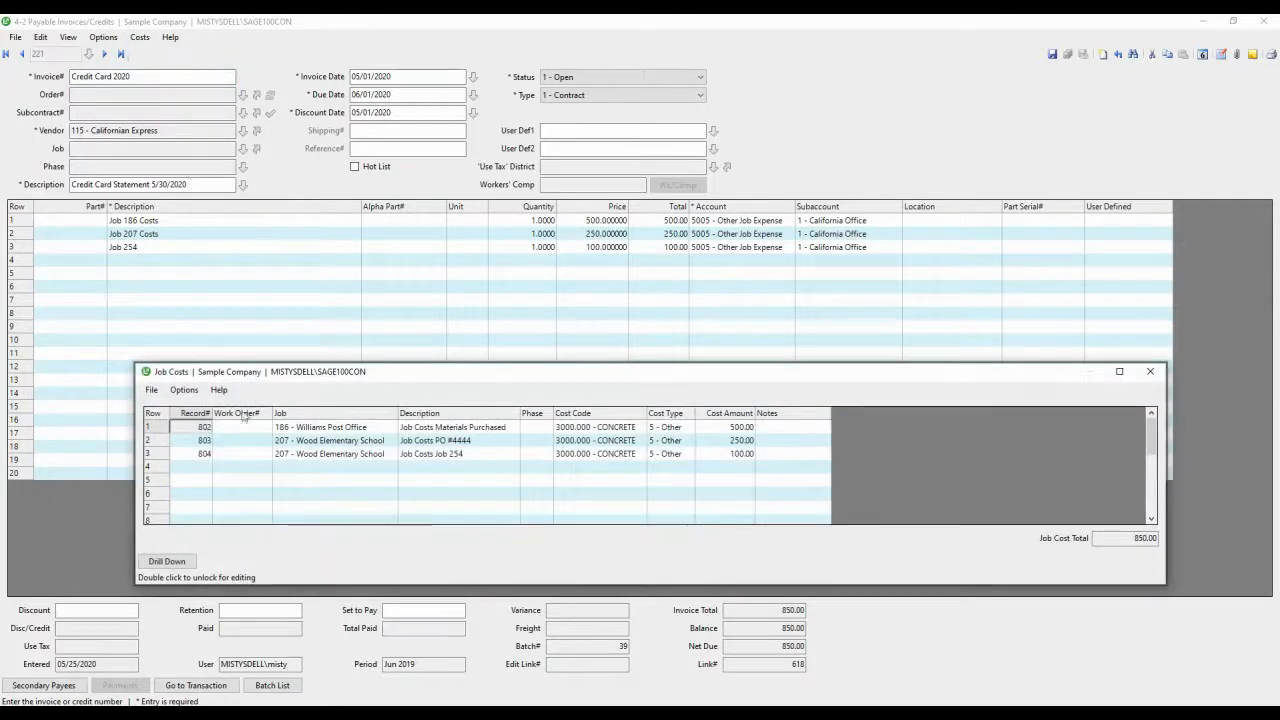
left_click(299, 428)
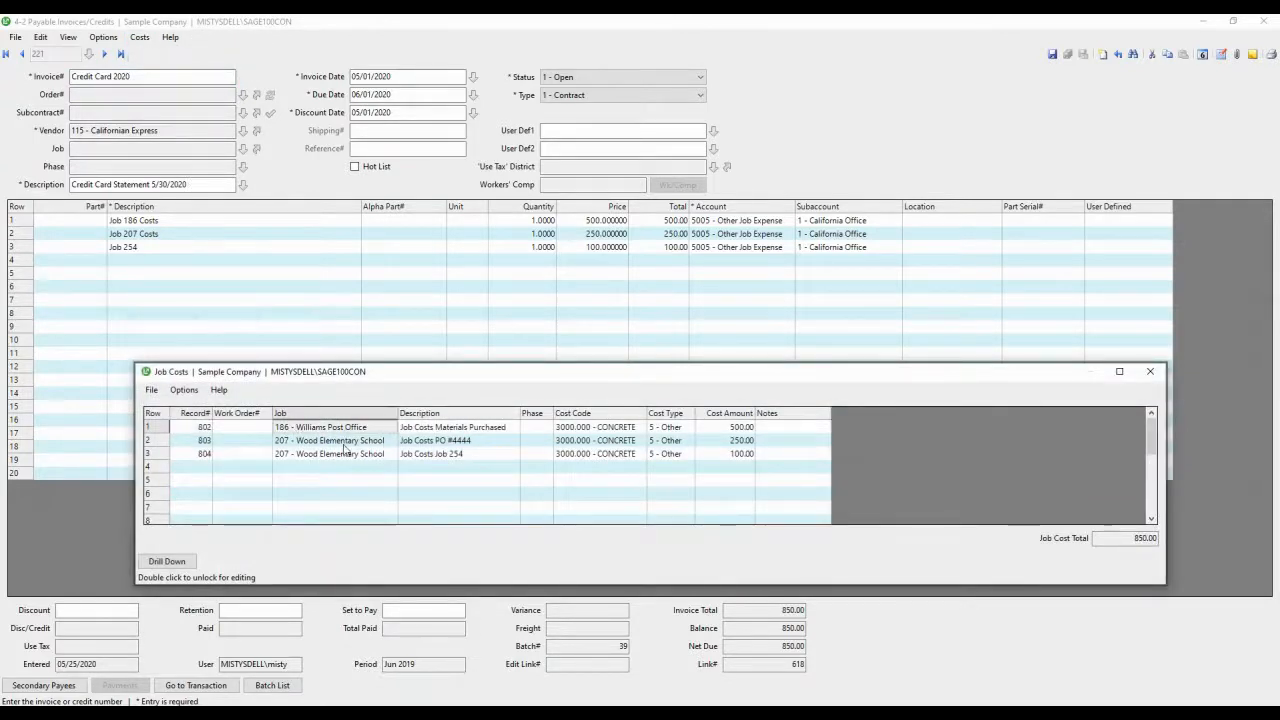